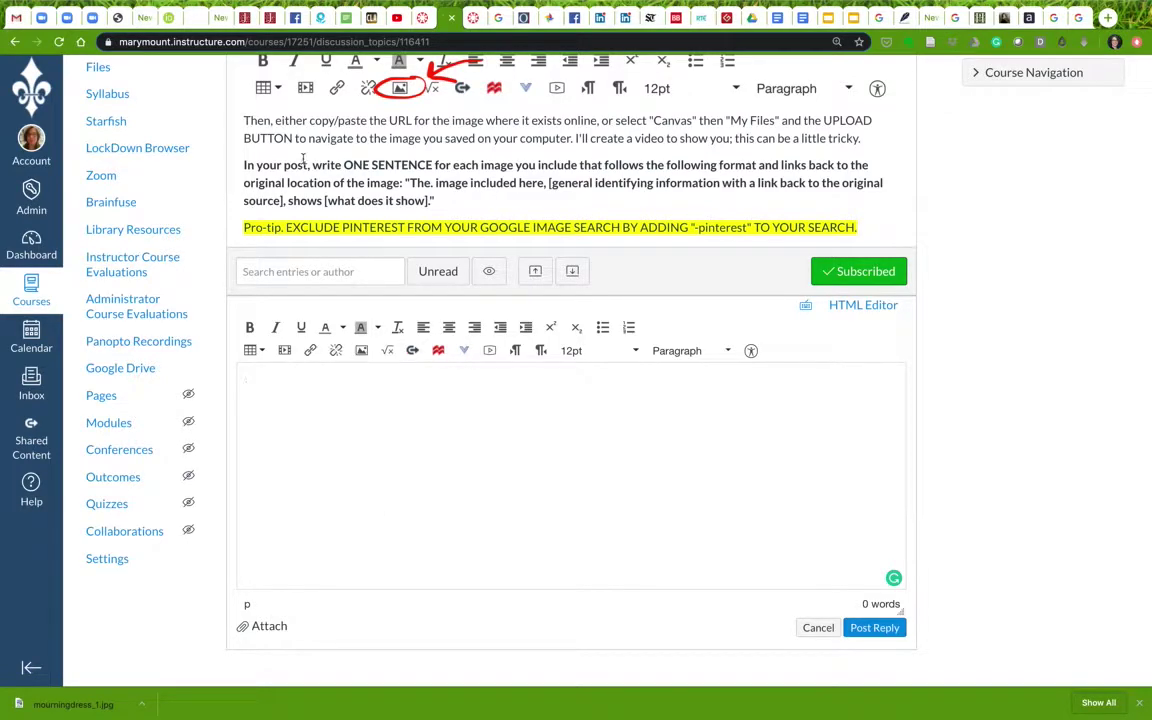
# Place the cursor in the empty discussion reply and open the dialog for inserting an image
pyautogui.moveTo(452, 203); pyautogui.dragTo(243, 162)
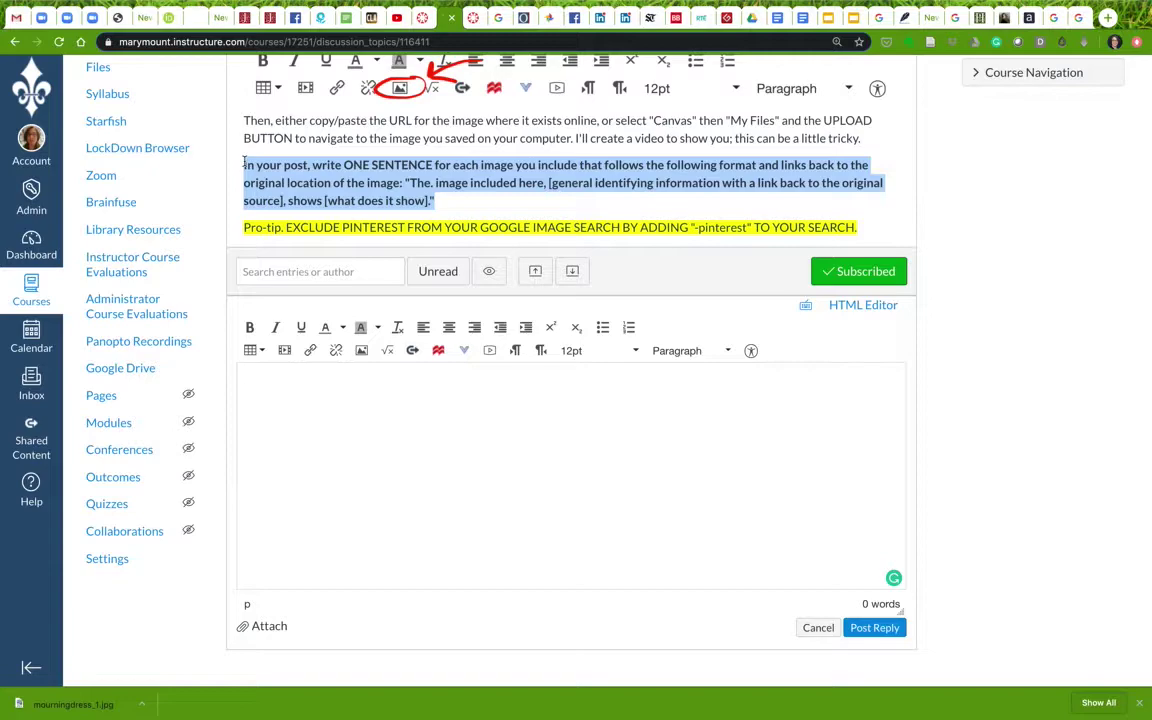
pyautogui.click(283, 393)
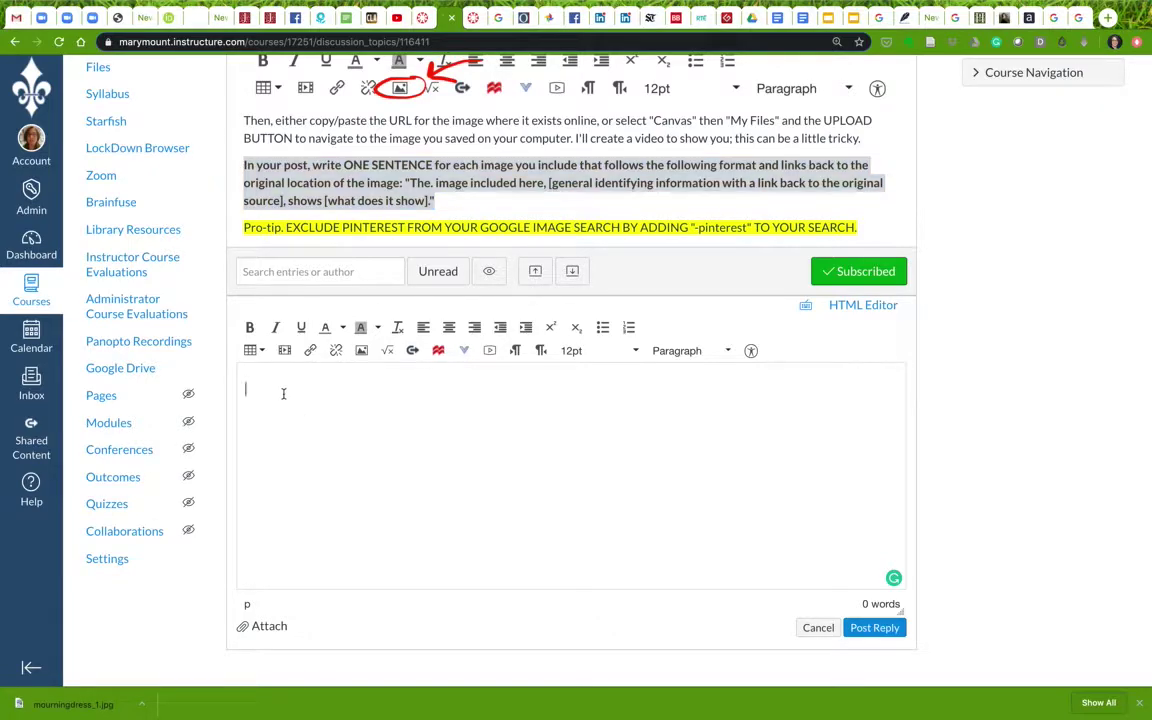
pyautogui.click(361, 351)
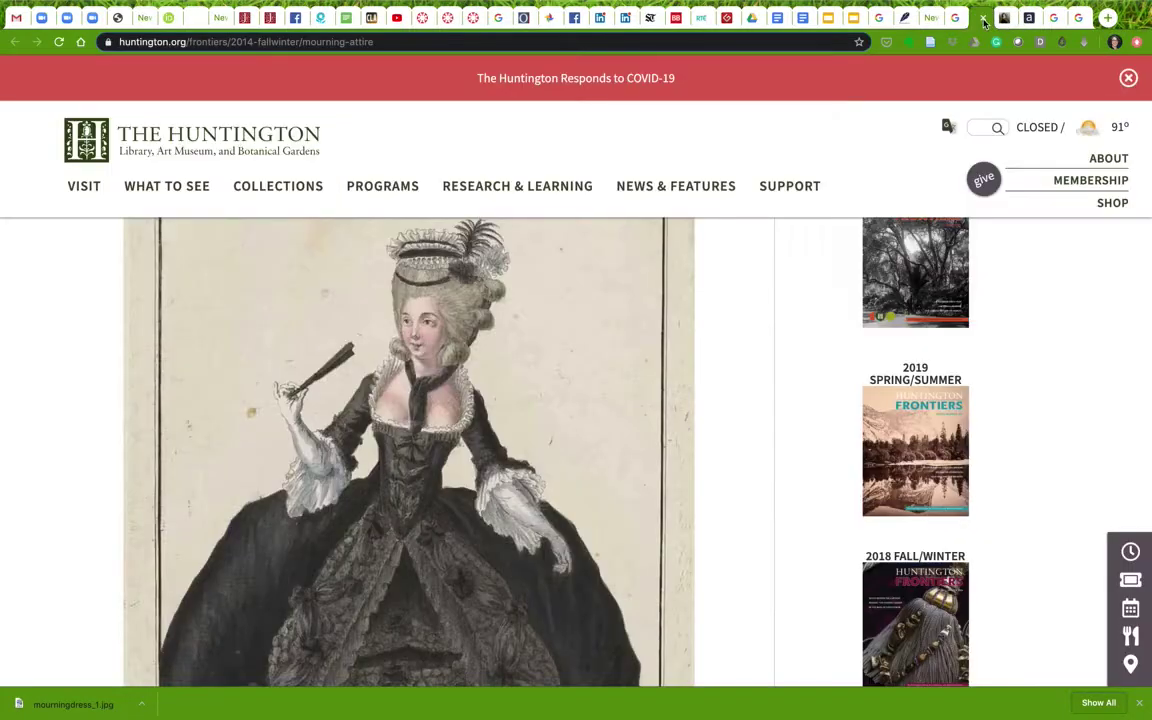
# Switch to the Huntington mourning attire page and copy the image address of the woman in the black dress
pyautogui.click(962, 18)
pyautogui.rightClick(478, 332)
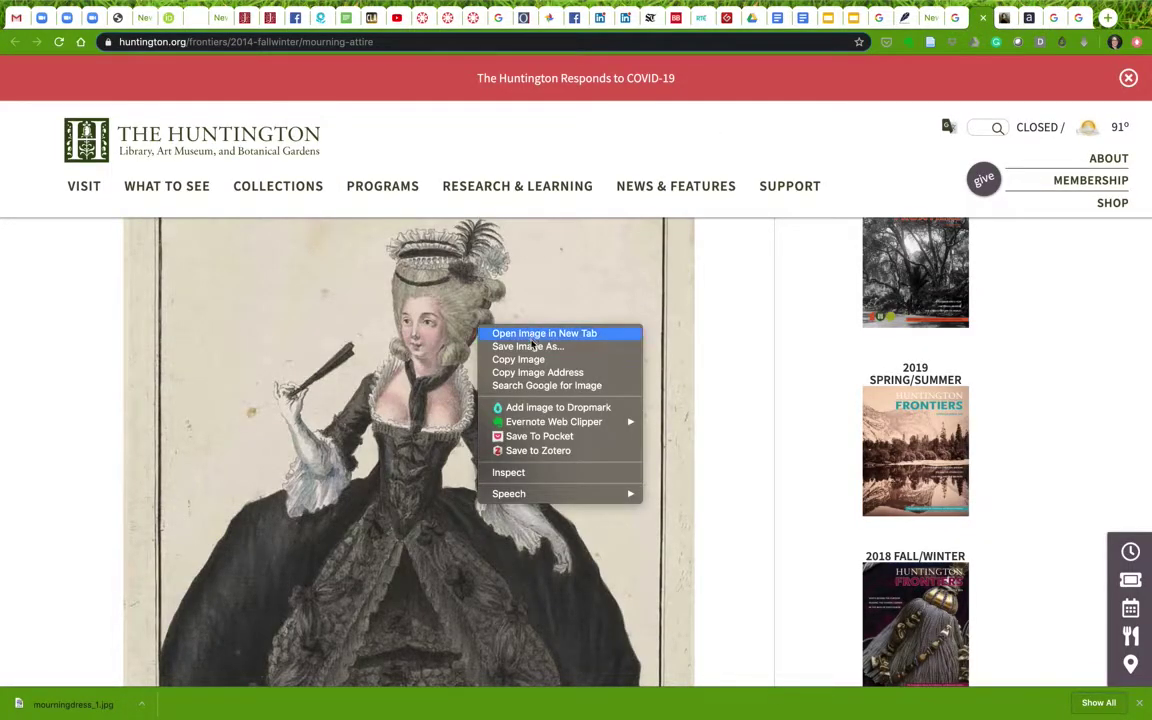
pyautogui.click(530, 373)
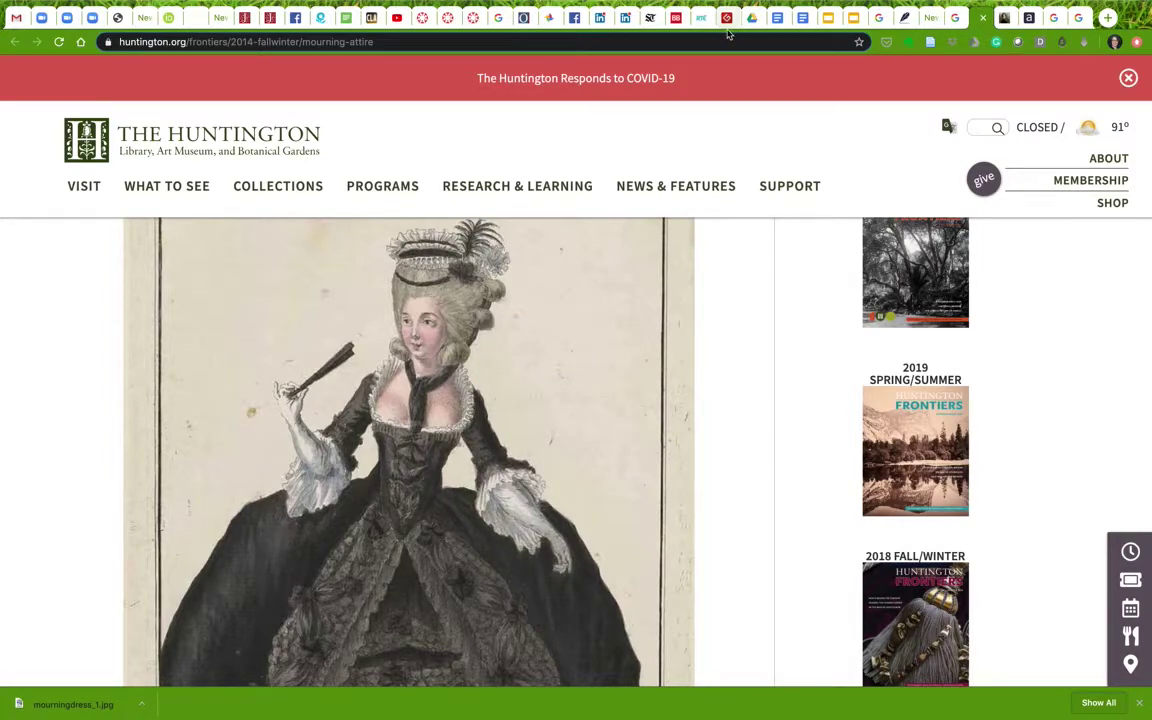
pyautogui.click(424, 18)
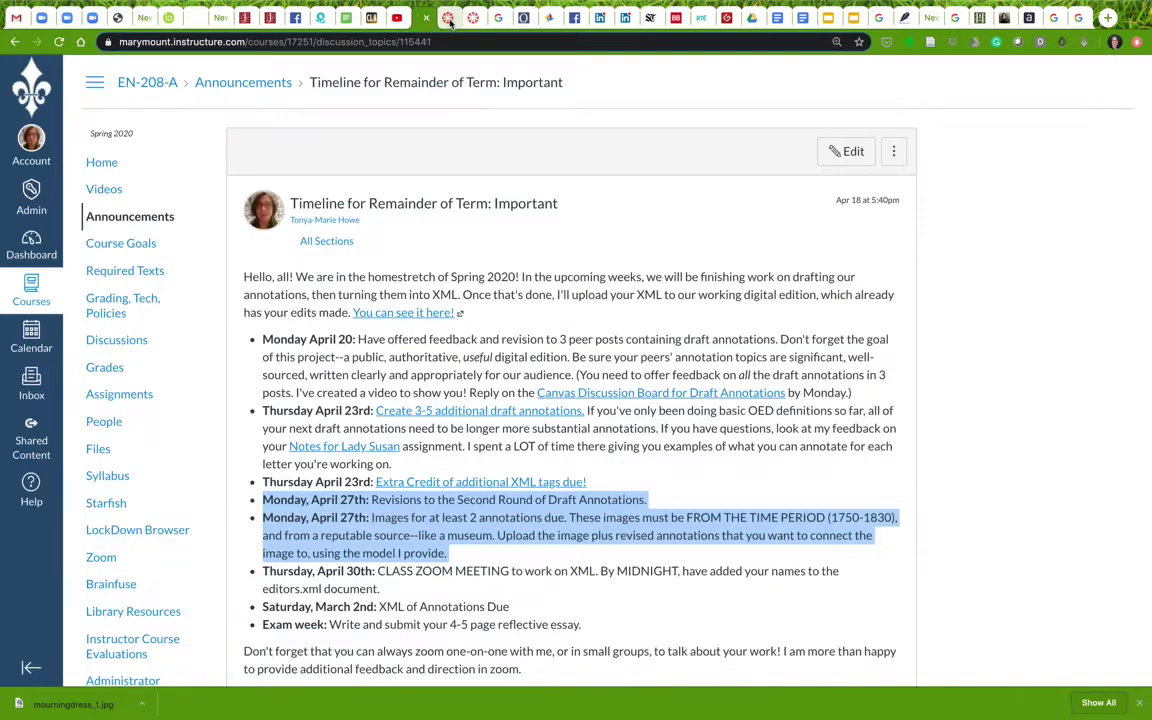
pyautogui.click(448, 18)
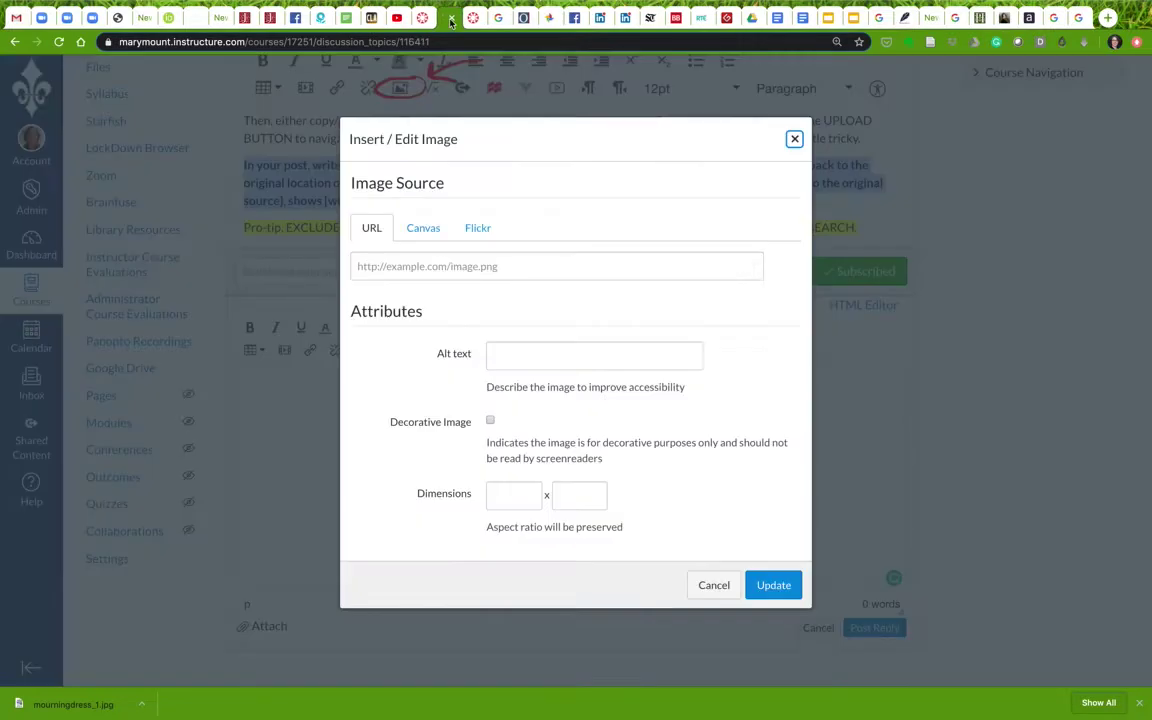
pyautogui.click(463, 267)
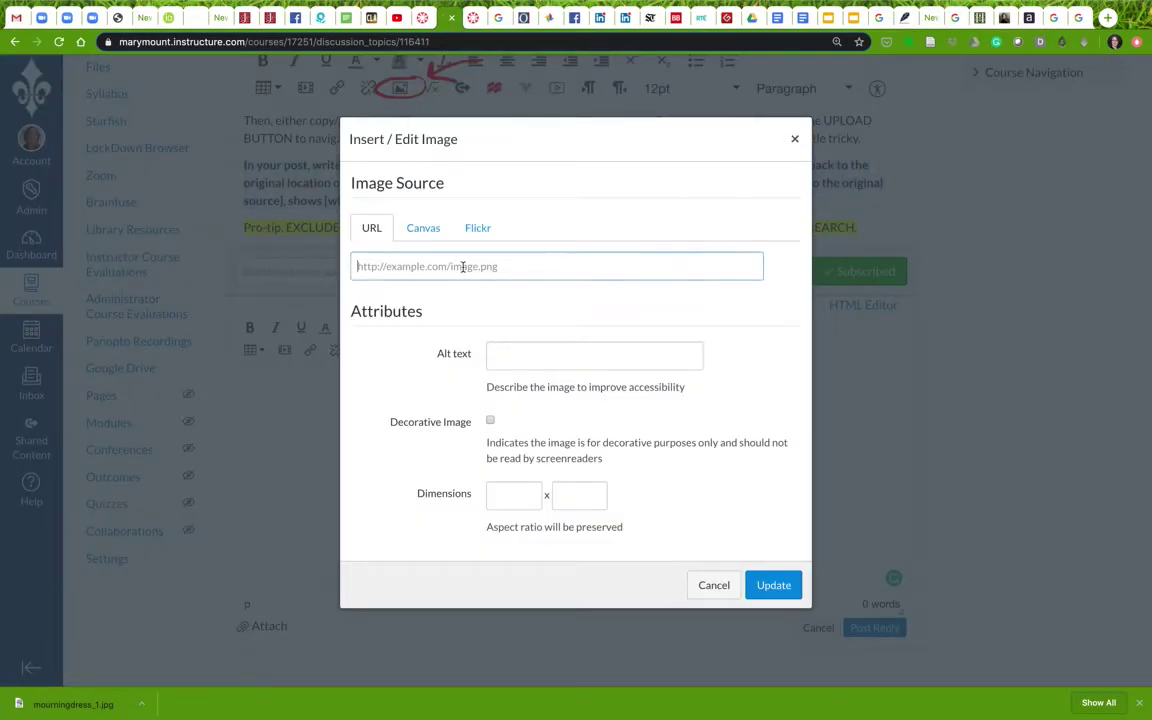
pyautogui.write('https://www.huntington.org/sites/default/files/mourningdress_1.jpg')
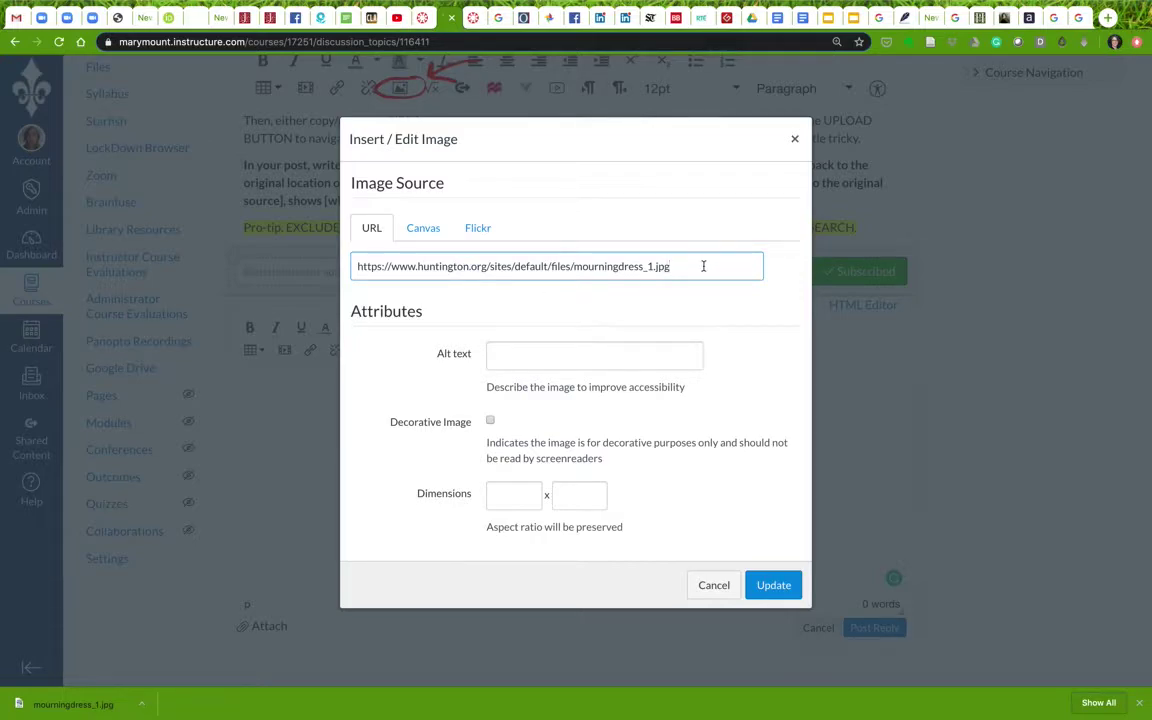
pyautogui.moveTo(689, 266); pyautogui.dragTo(657, 267)
pyautogui.click(675, 266)
pyautogui.moveTo(675, 266); pyautogui.dragTo(657, 266)
pyautogui.click(690, 266)
pyautogui.click(773, 586)
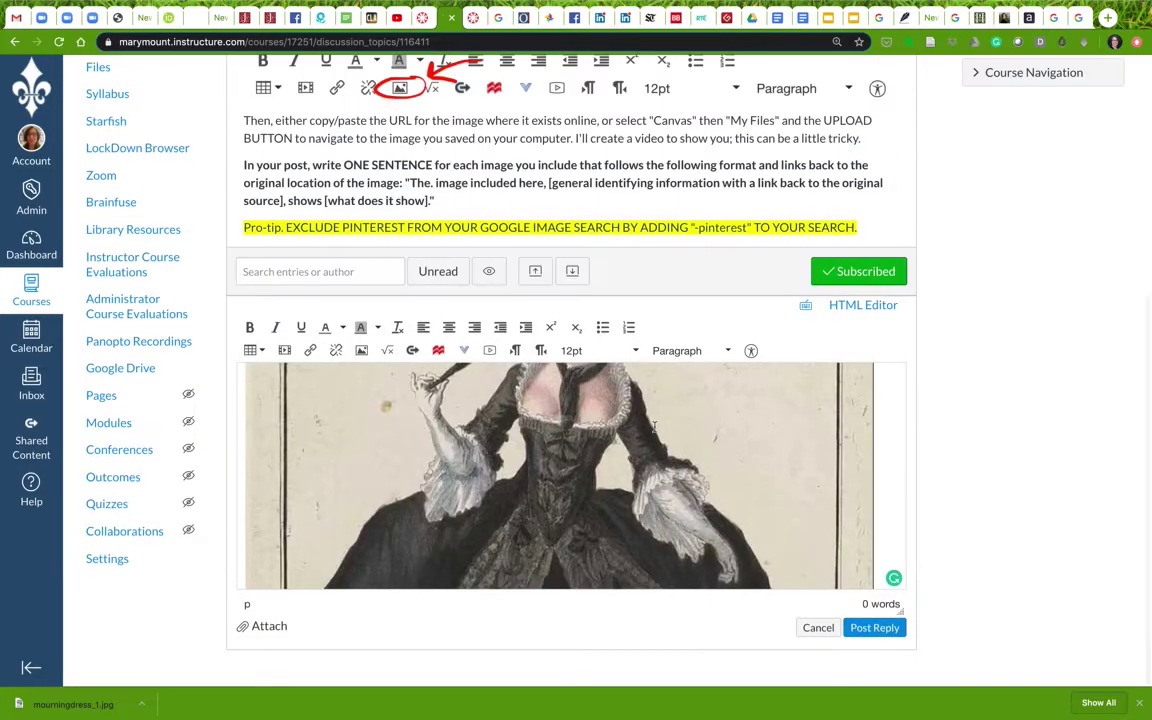
# Enlarge the reply editor's height and delete the inserted mourning dress image from the reply
pyautogui.moveTo(915, 604); pyautogui.dragTo(850, 706)
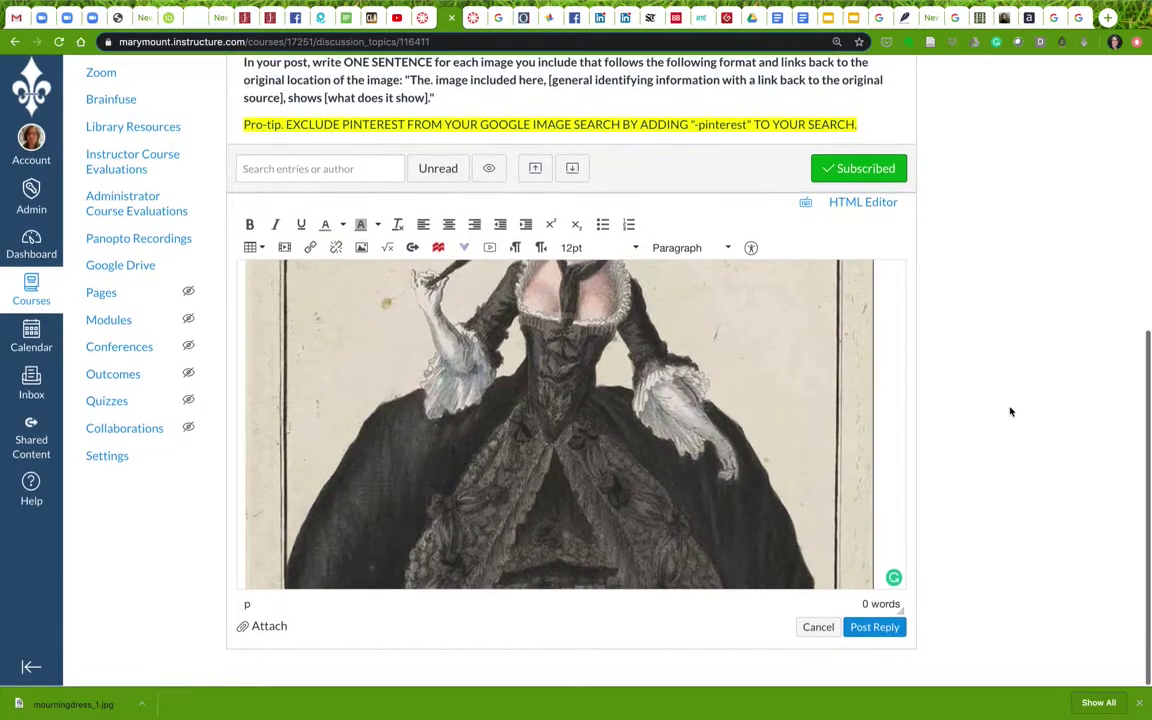
pyautogui.click(786, 426)
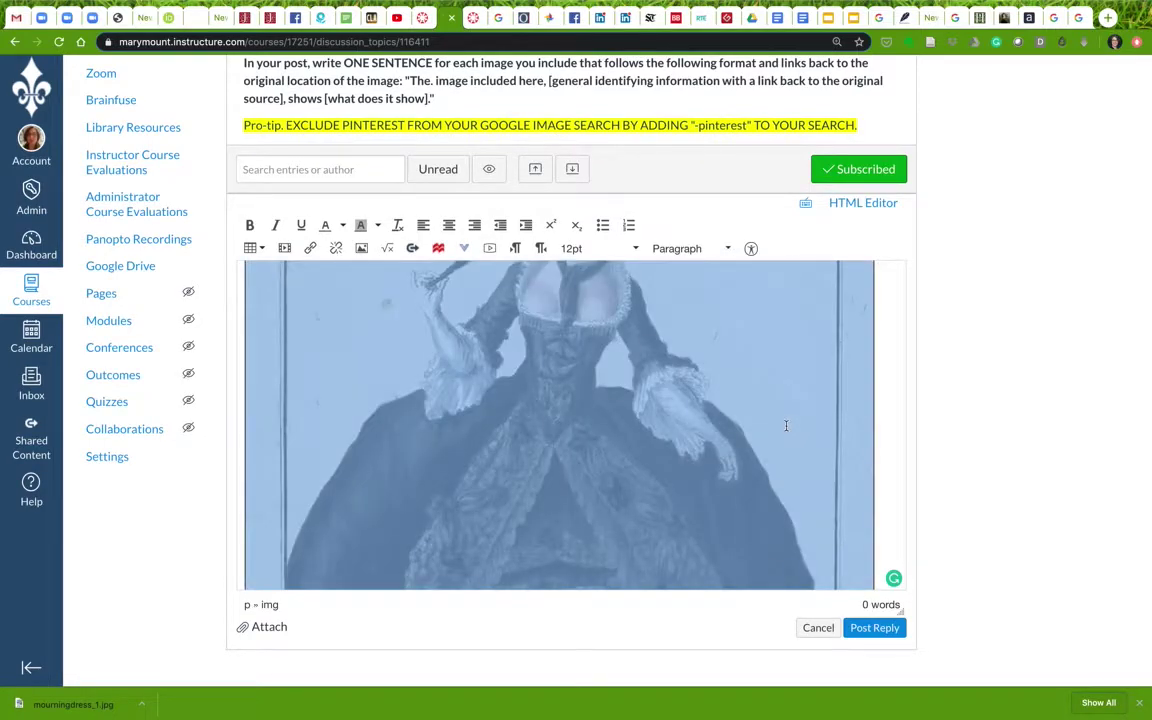
pyautogui.click(885, 455)
pyautogui.press('Down')
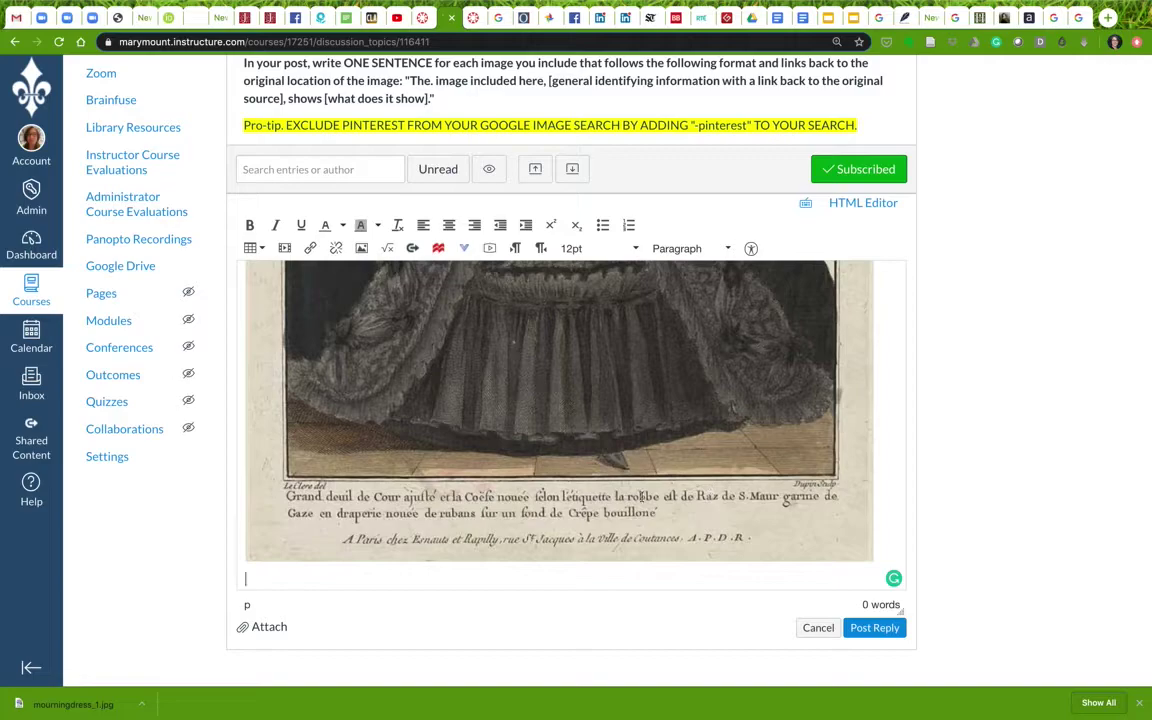
pyautogui.press('BackSpace')
pyautogui.press('BackSpace')
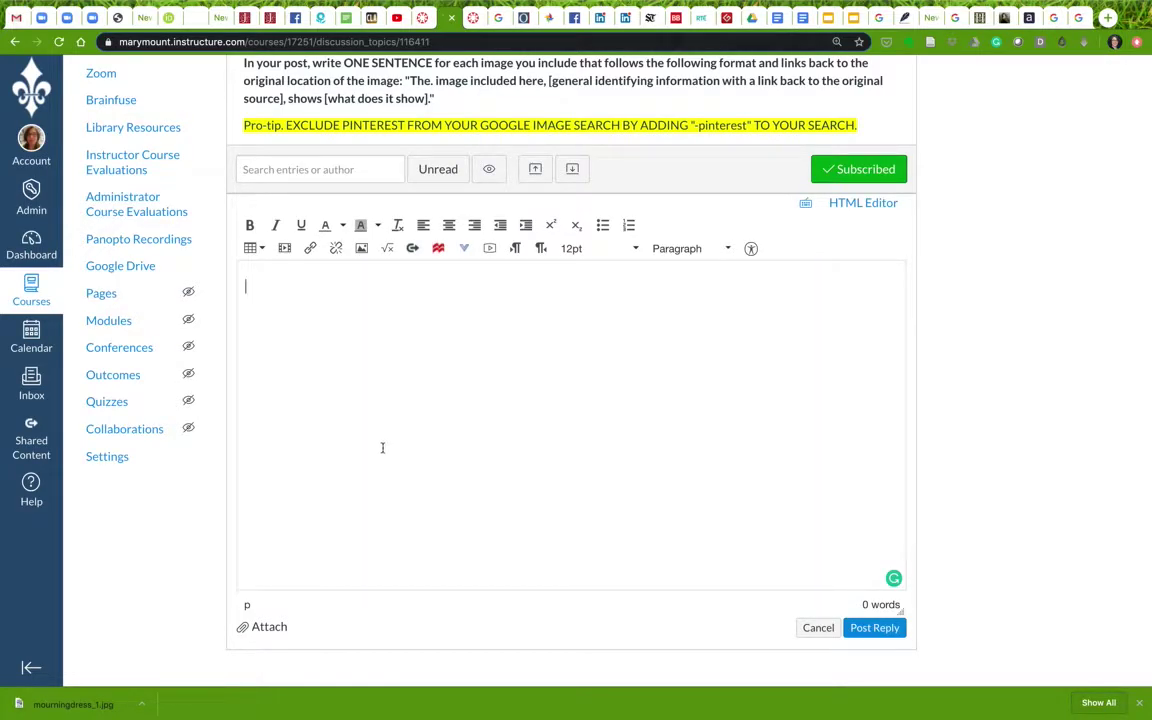
# Start inserting an image from Canvas and choose My files as the folder for the upload
pyautogui.click(362, 249)
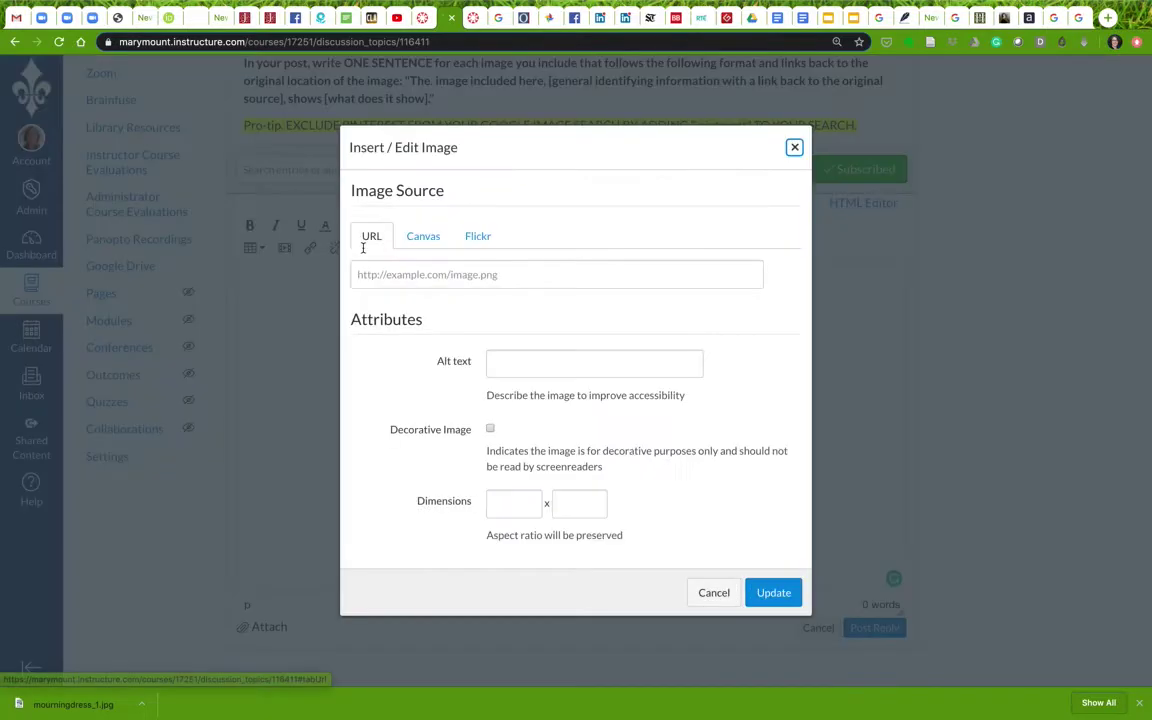
pyautogui.click(421, 240)
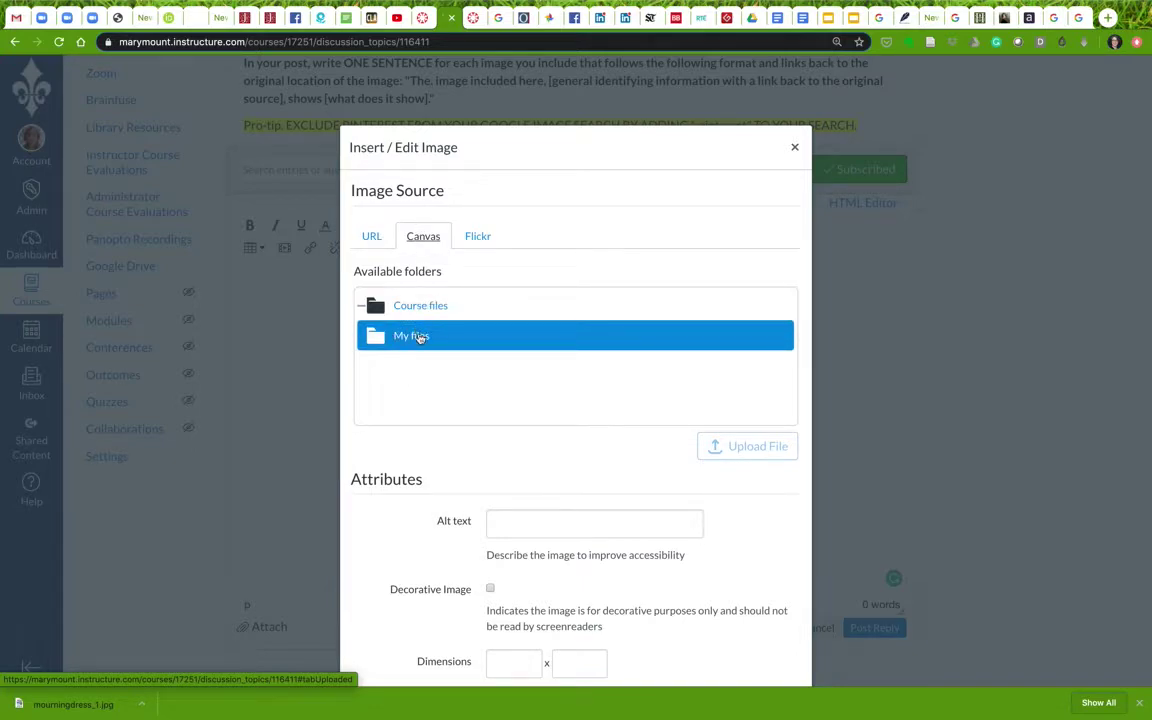
pyautogui.click(417, 334)
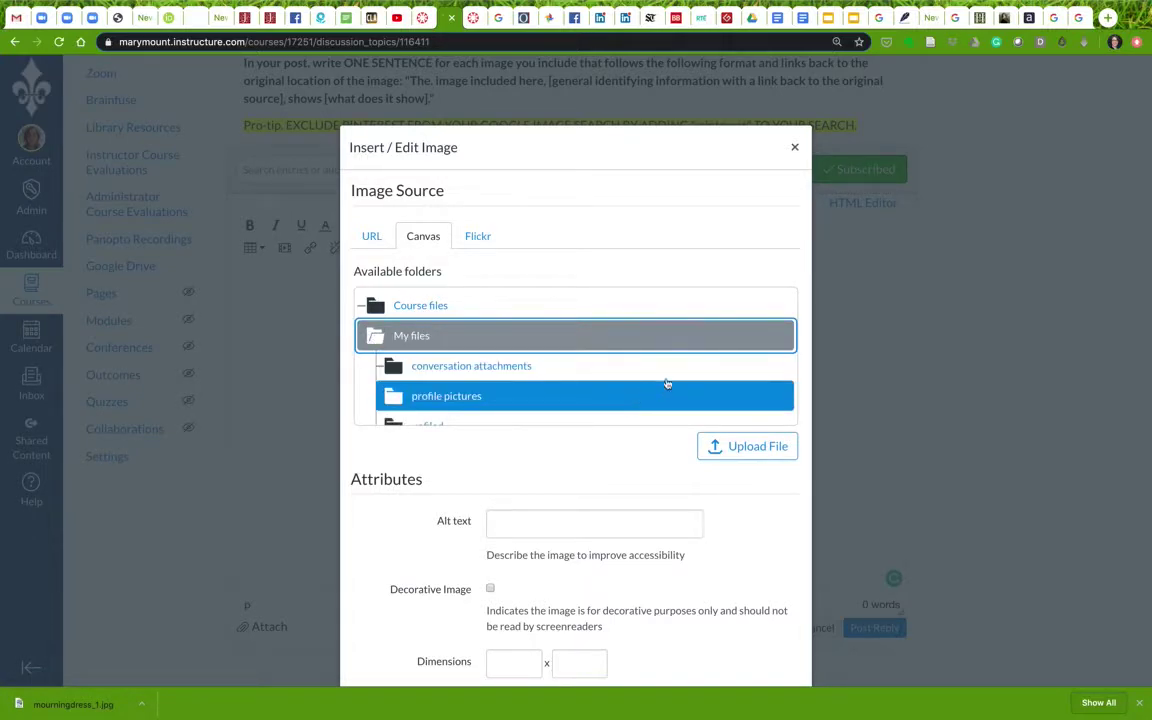
pyautogui.scroll(-2, 640, 390)
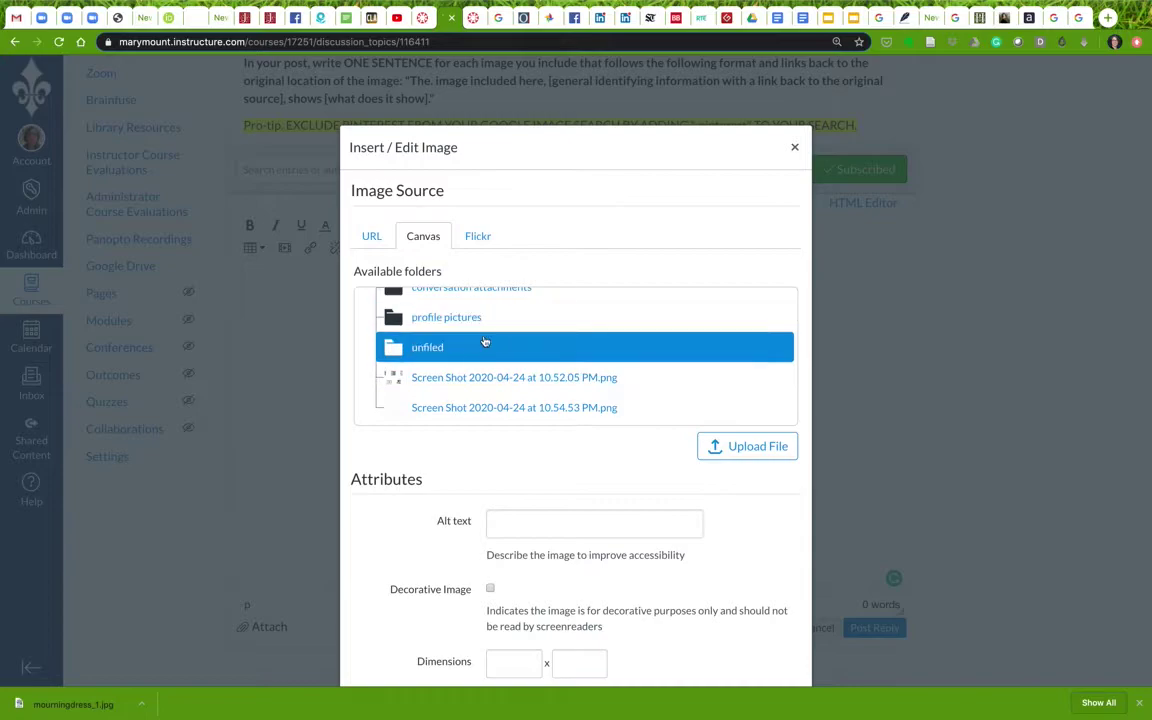
pyautogui.scroll(2, 484, 343)
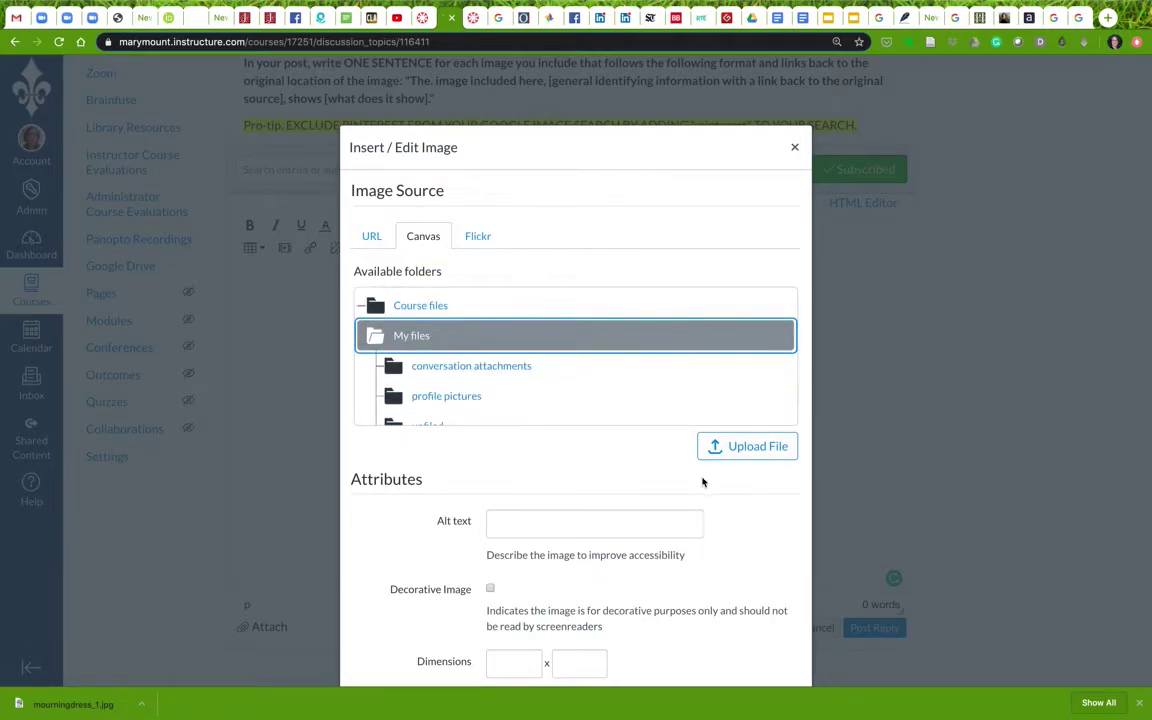
# Search the computer for "mourning", upload mourningdress_1.jpg to My files, and insert it into the reply
pyautogui.click(745, 455)
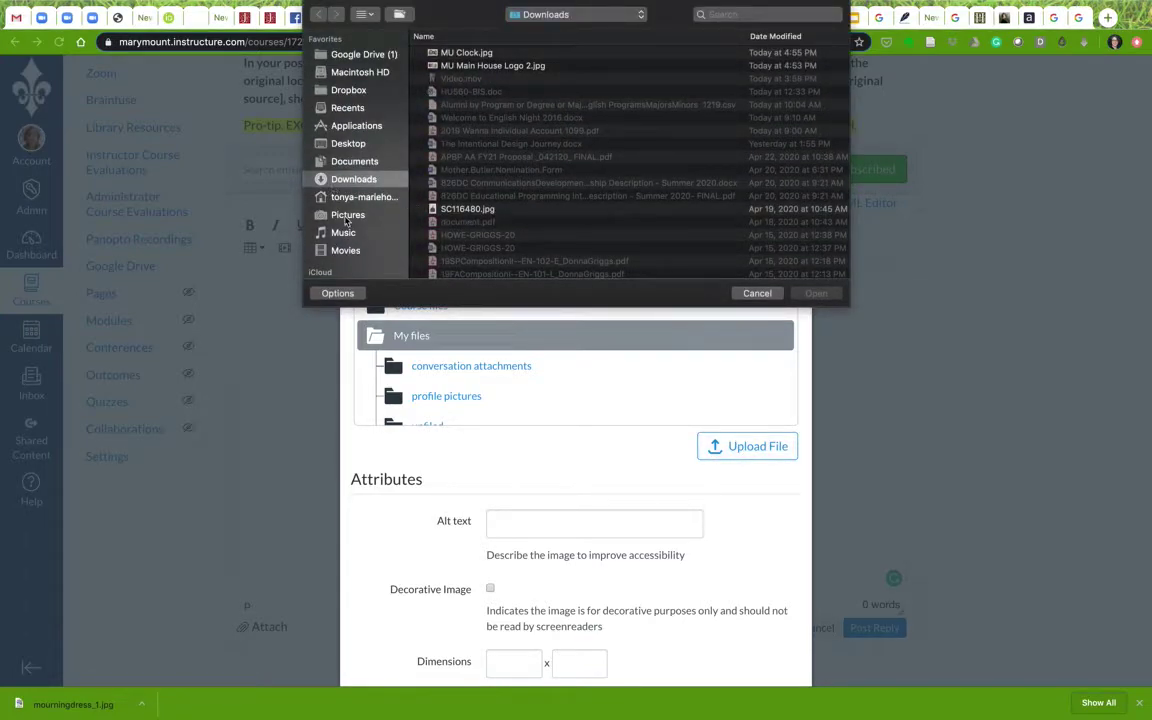
pyautogui.scroll(1, 490, 80)
pyautogui.click(740, 14)
pyautogui.write('mour')
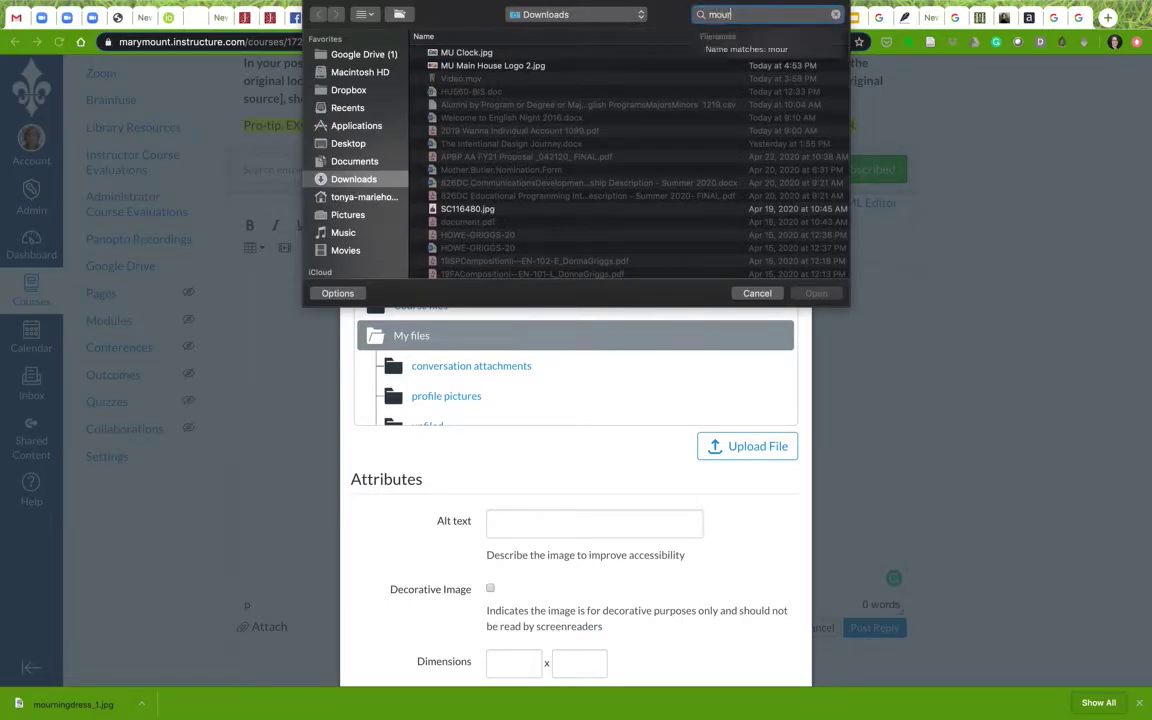
pyautogui.write('ning')
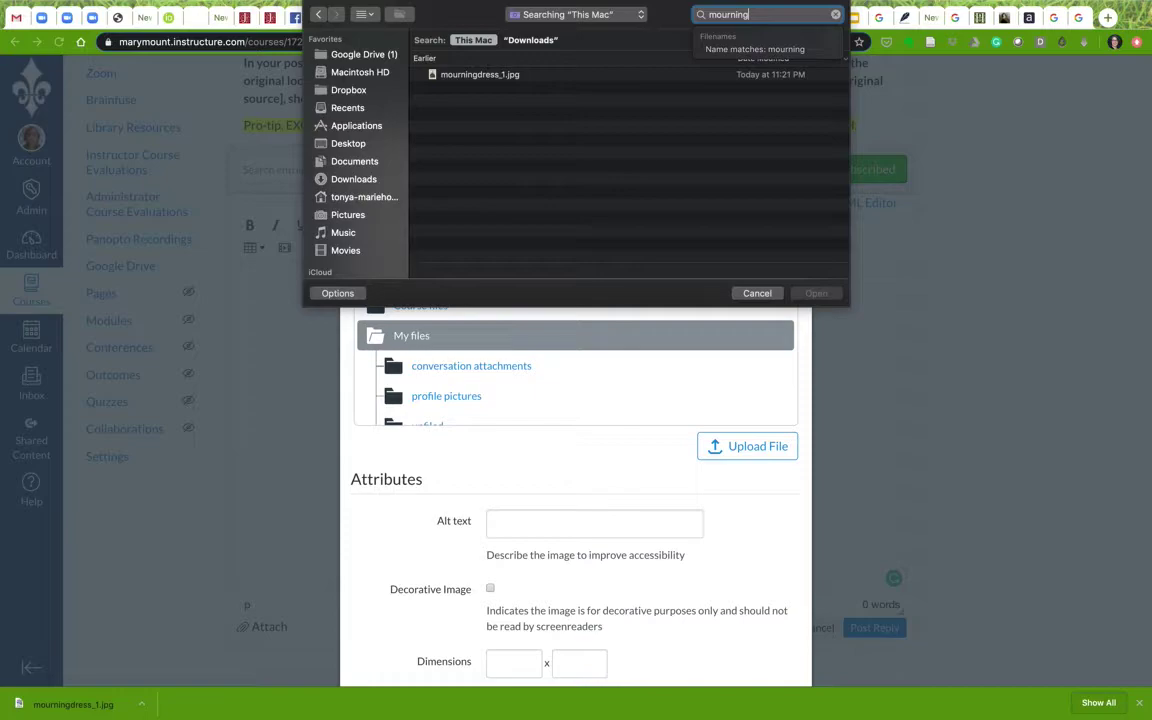
pyautogui.click(507, 76)
pyautogui.doubleClick(507, 76)
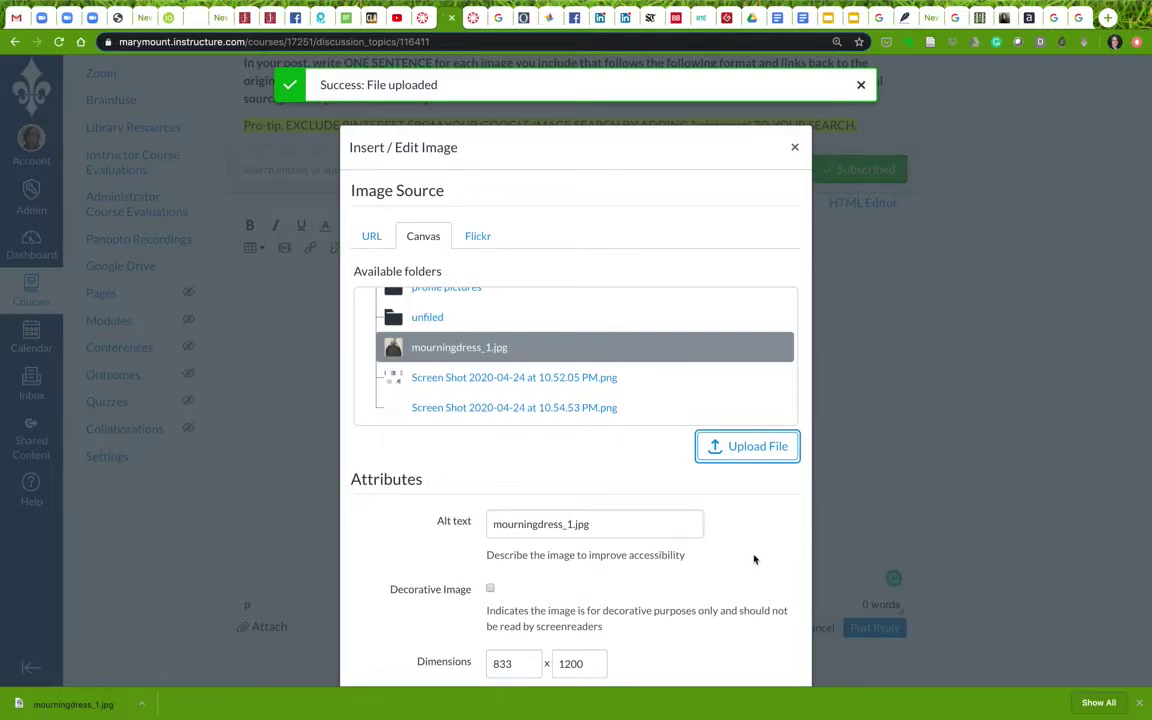
pyautogui.scroll(-3, 722, 591)
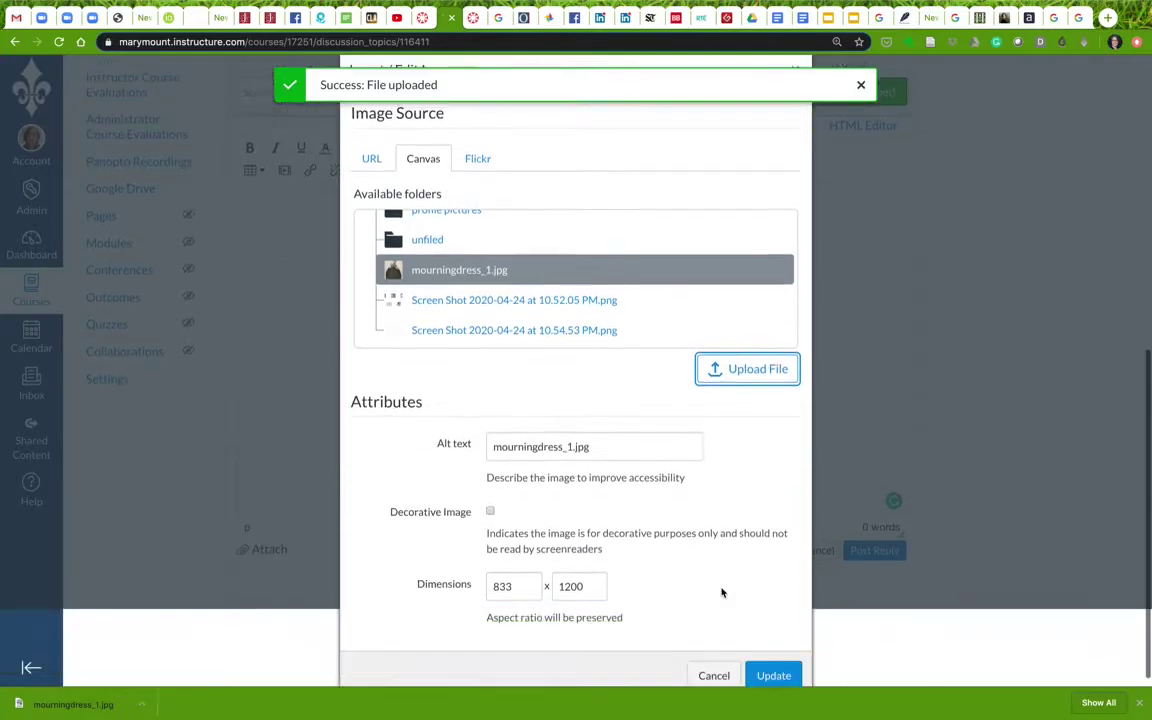
pyautogui.click(772, 663)
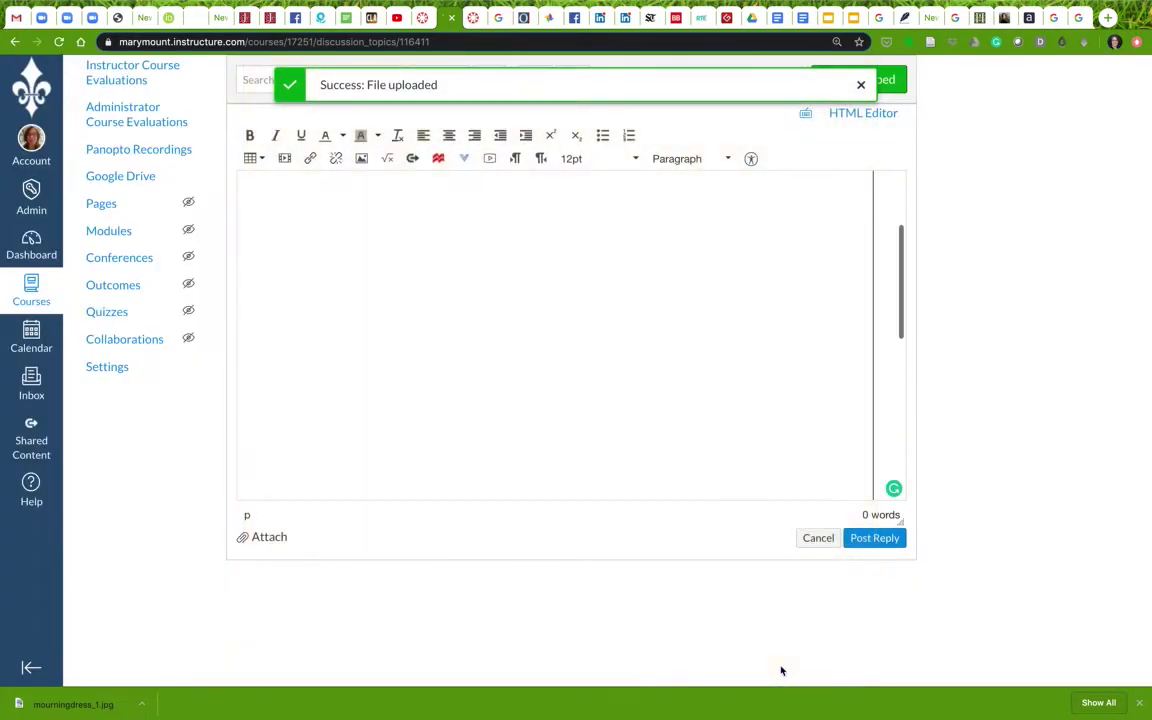
# Scale the inserted image down proportionally to slightly under half its width and add an empty line above it
pyautogui.scroll(3, 664, 358)
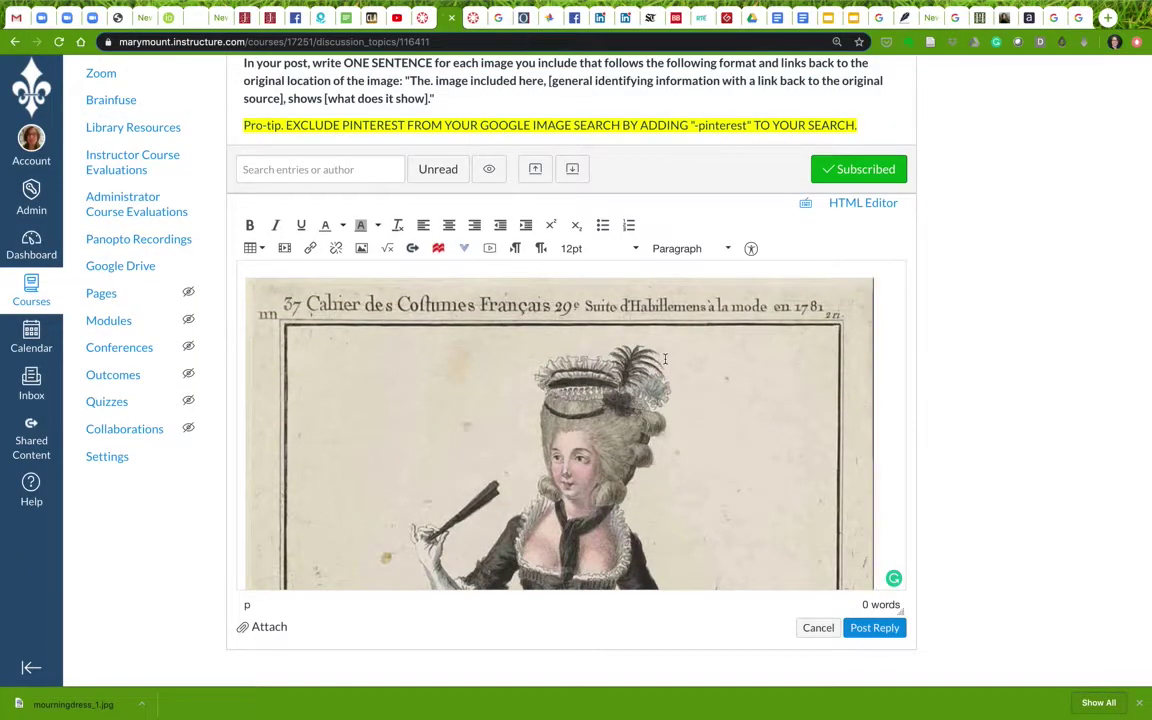
pyautogui.click(664, 358)
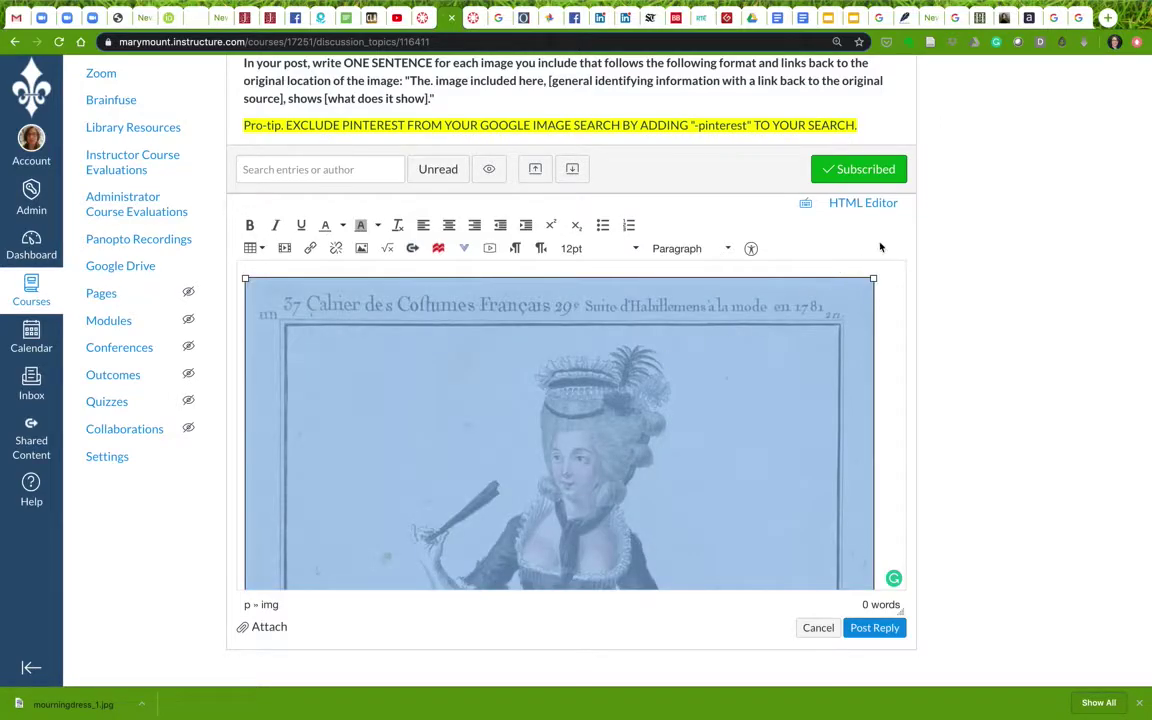
pyautogui.moveTo(872, 275); pyautogui.dragTo(563, 457)
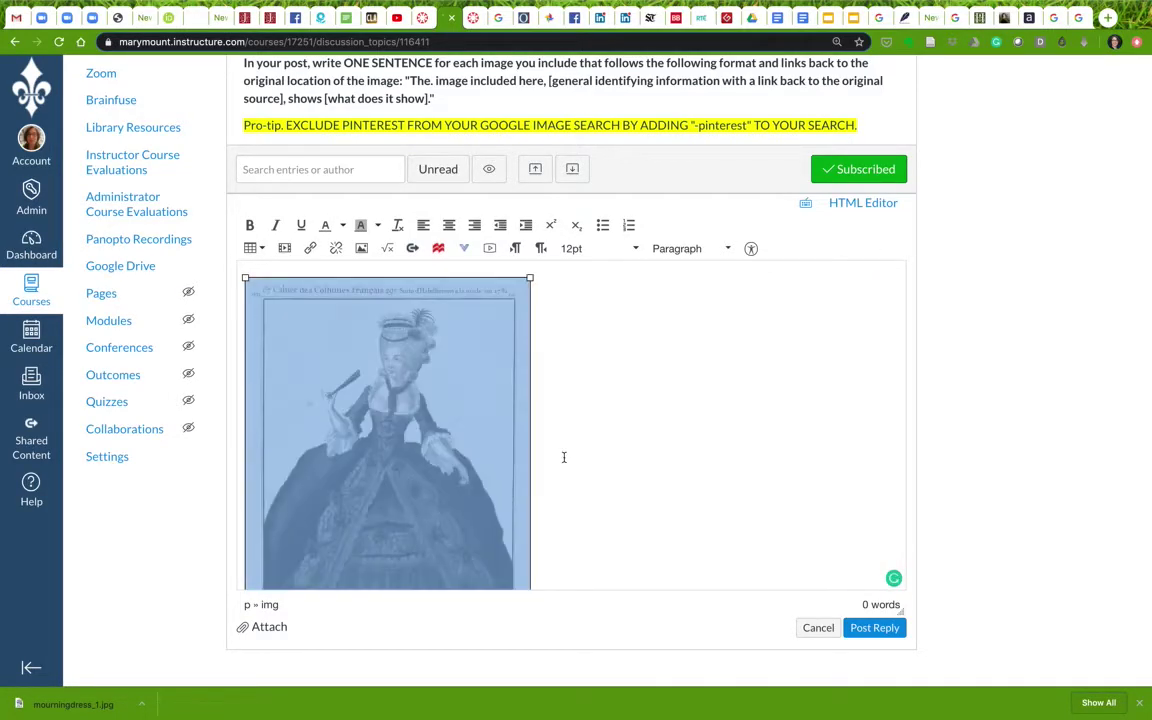
pyautogui.click(563, 444)
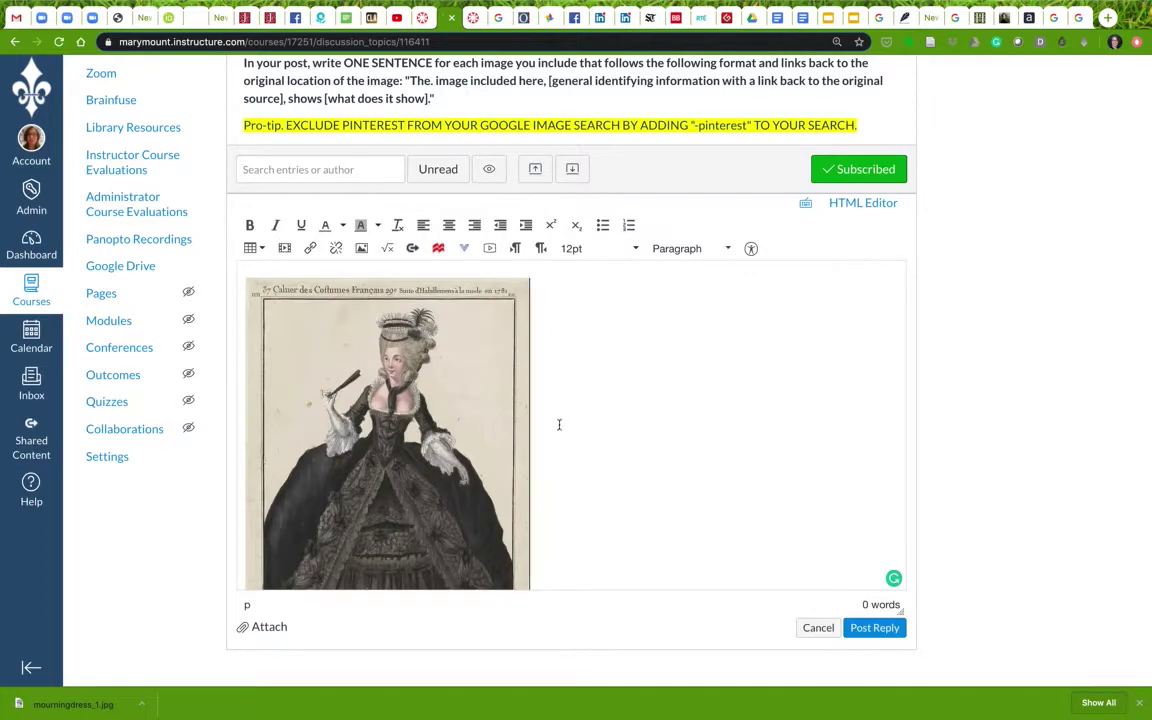
pyautogui.click(478, 267)
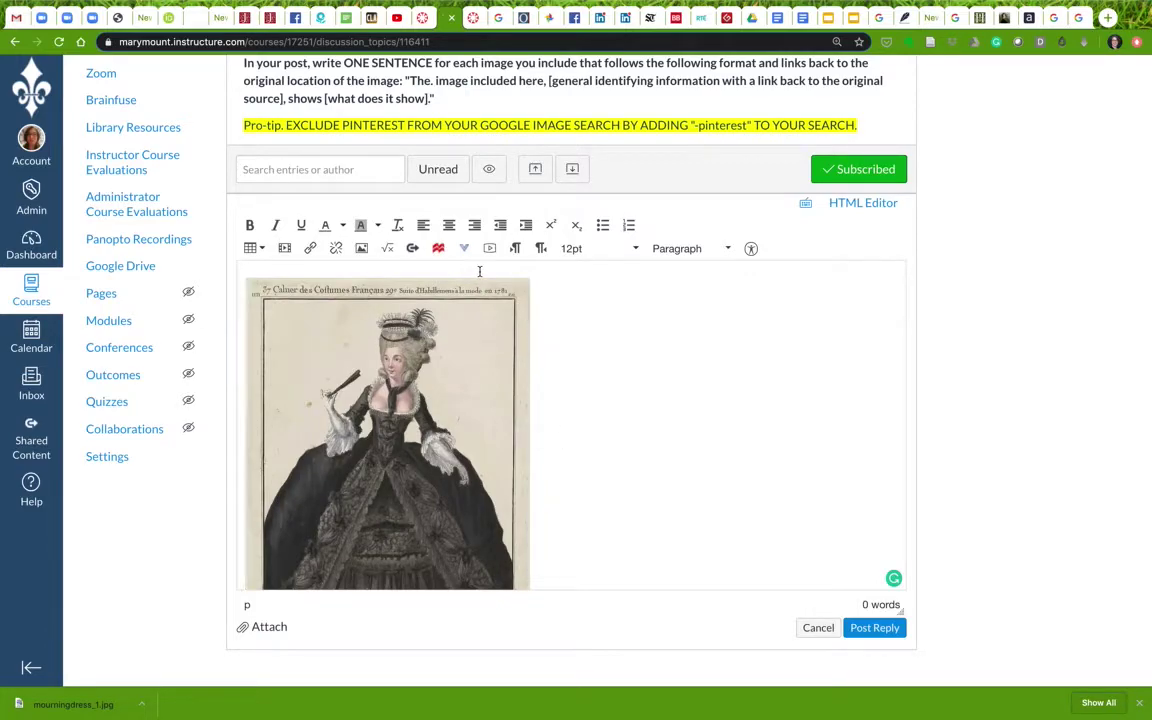
pyautogui.press('Return')
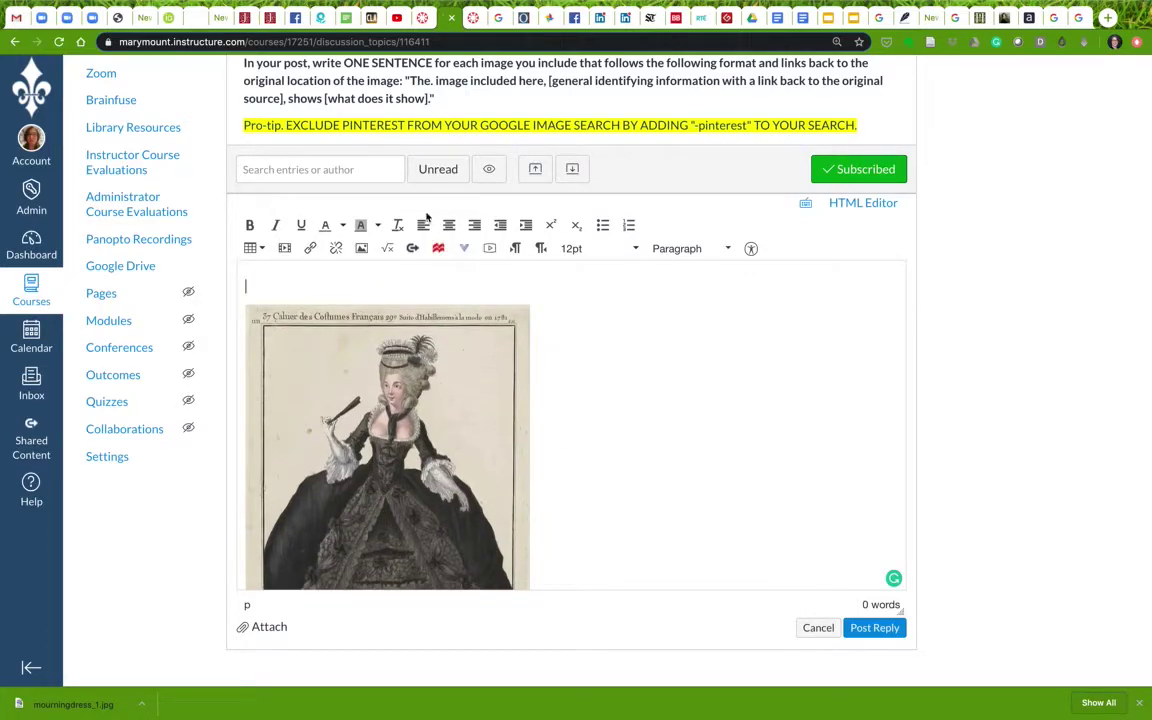
# Copy the quoted template sentence from "The. image included here" to "shows [what does it show]." in the assignment instructions
pyautogui.scroll(1, 434, 268)
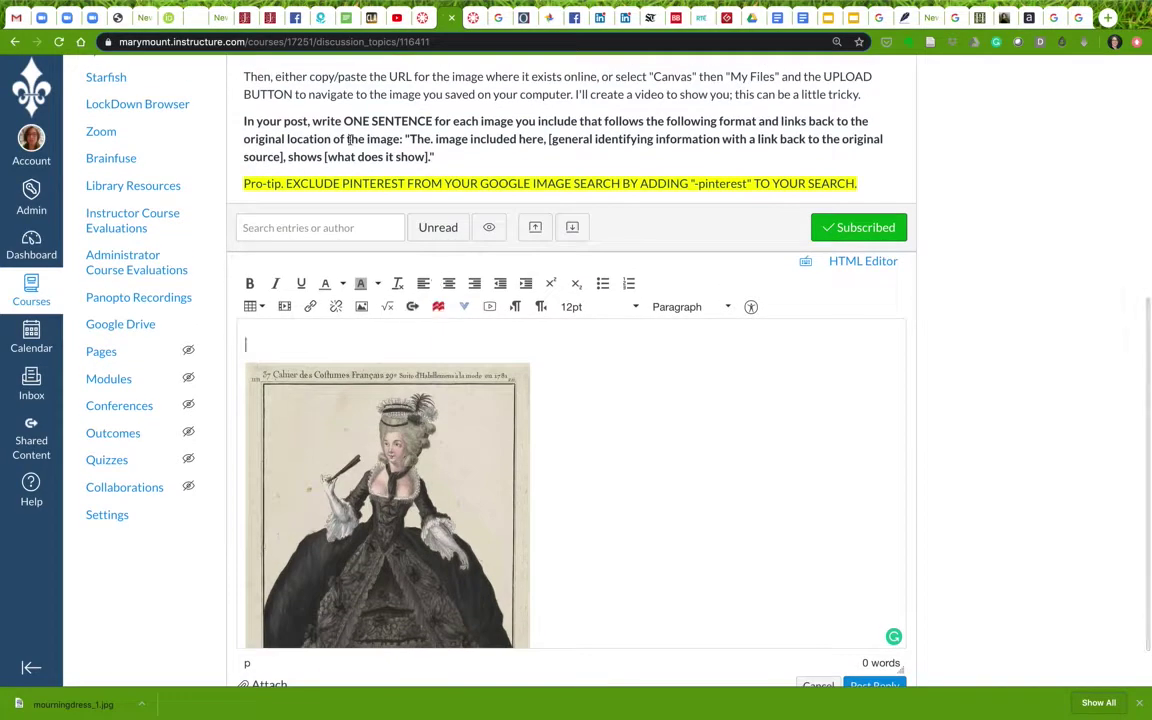
pyautogui.moveTo(313, 121); pyautogui.dragTo(449, 157)
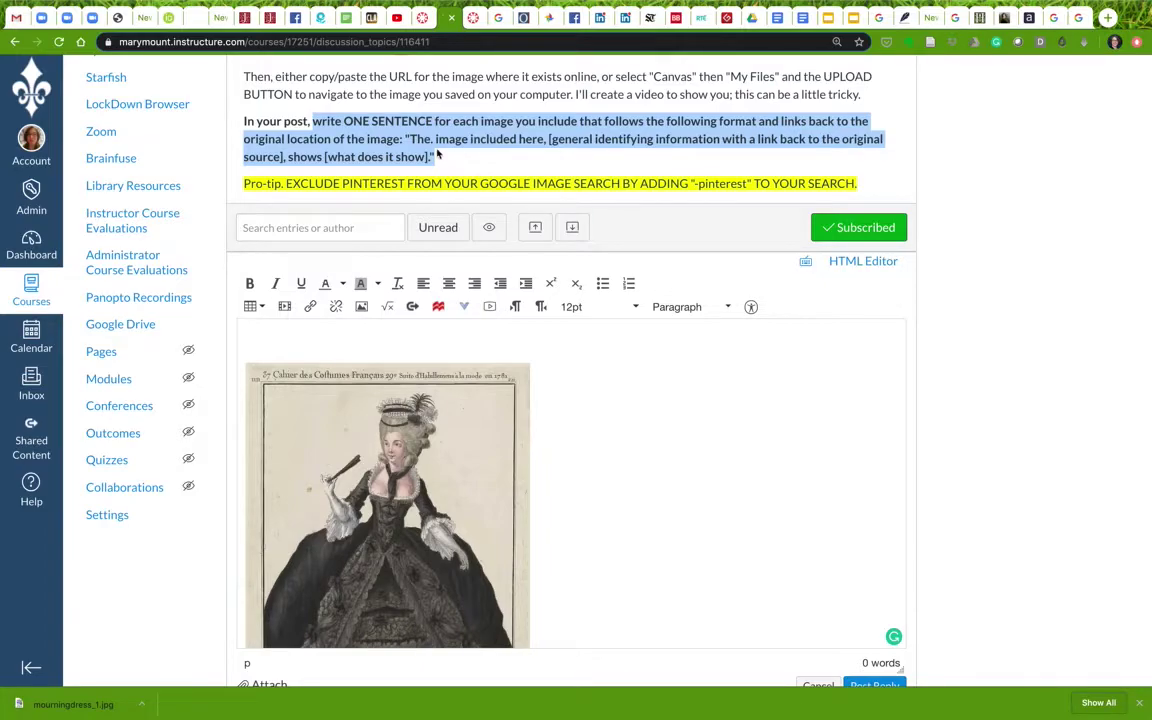
pyautogui.click(430, 146)
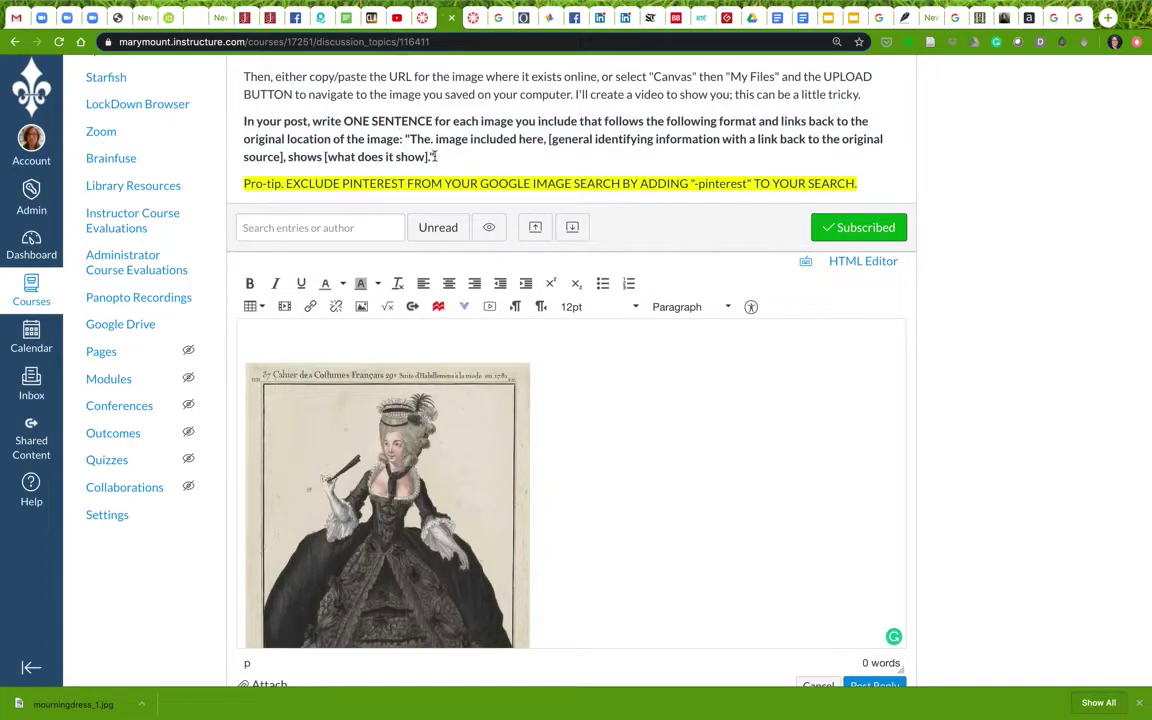
pyautogui.moveTo(435, 156); pyautogui.dragTo(405, 139)
pyautogui.hotkey('ctrl', 'c')
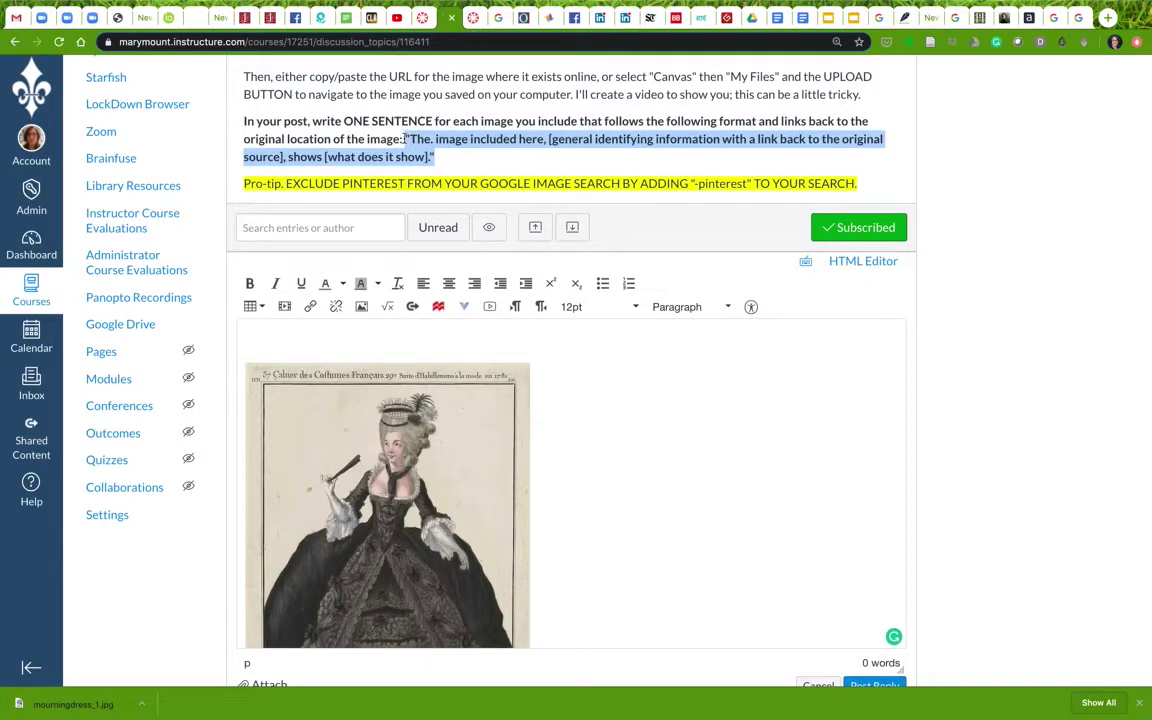
# Paste the template sentence above the image, then remove its opening quotation mark and the stray period after "The"
pyautogui.click(318, 338)
pyautogui.hotkey('ctrl', 'v')
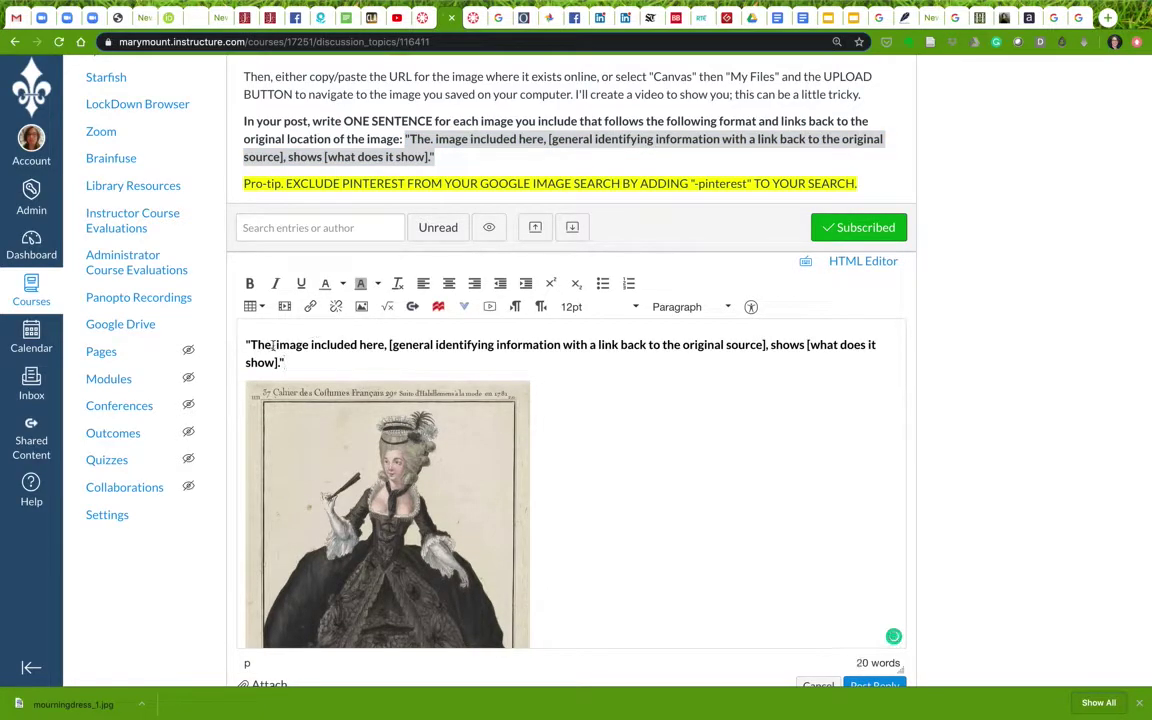
pyautogui.click(273, 344)
pyautogui.press('BackSpace')
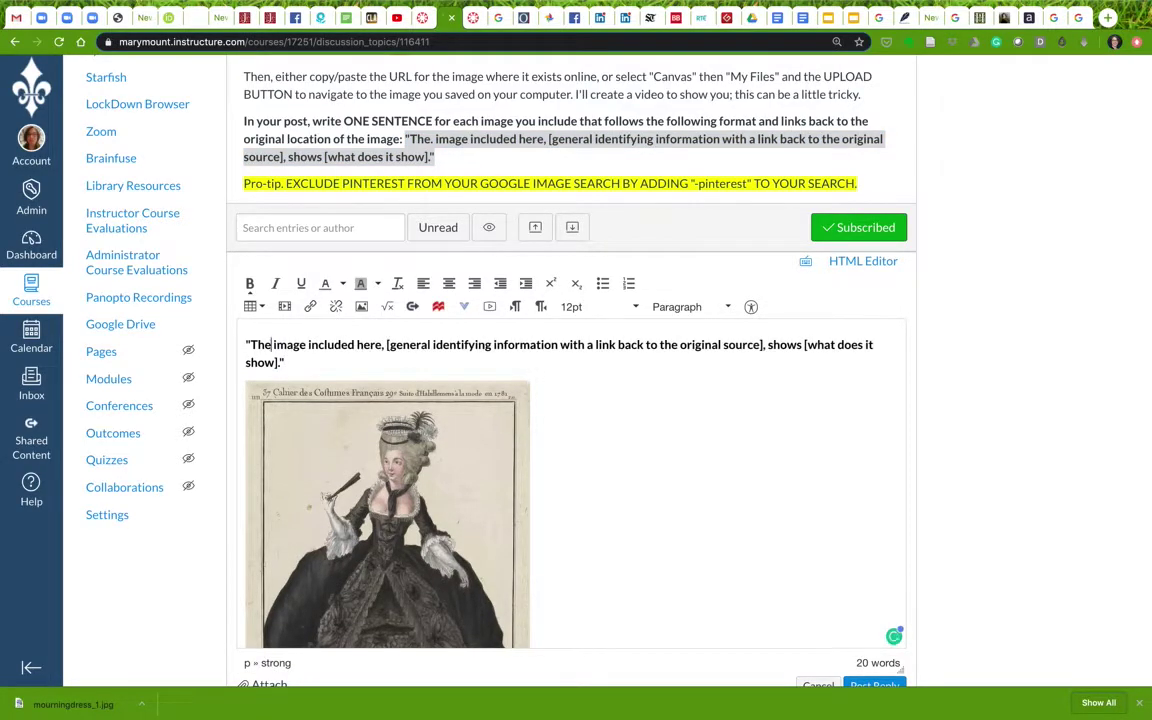
pyautogui.click(250, 344)
pyautogui.press('BackSpace')
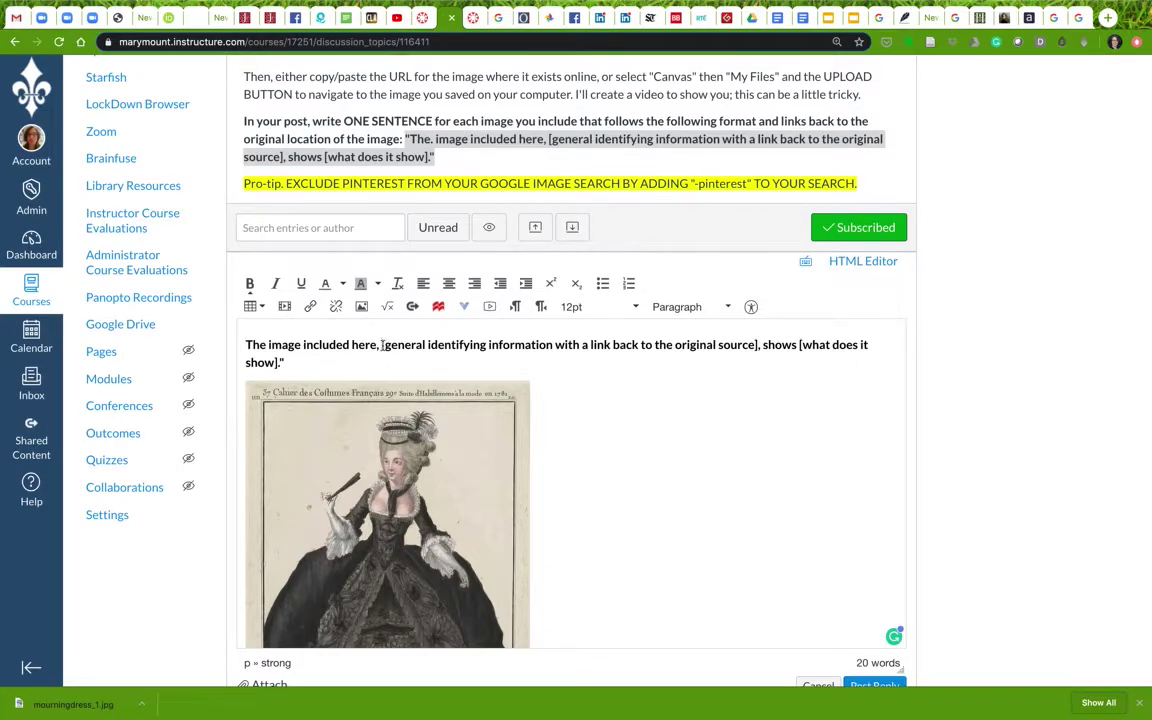
# Insert "a 1781 French fashion plate" before the bracketed identifying-information placeholder in the reply sentence
pyautogui.click(381, 345)
pyautogui.scroll(-1, 381, 428)
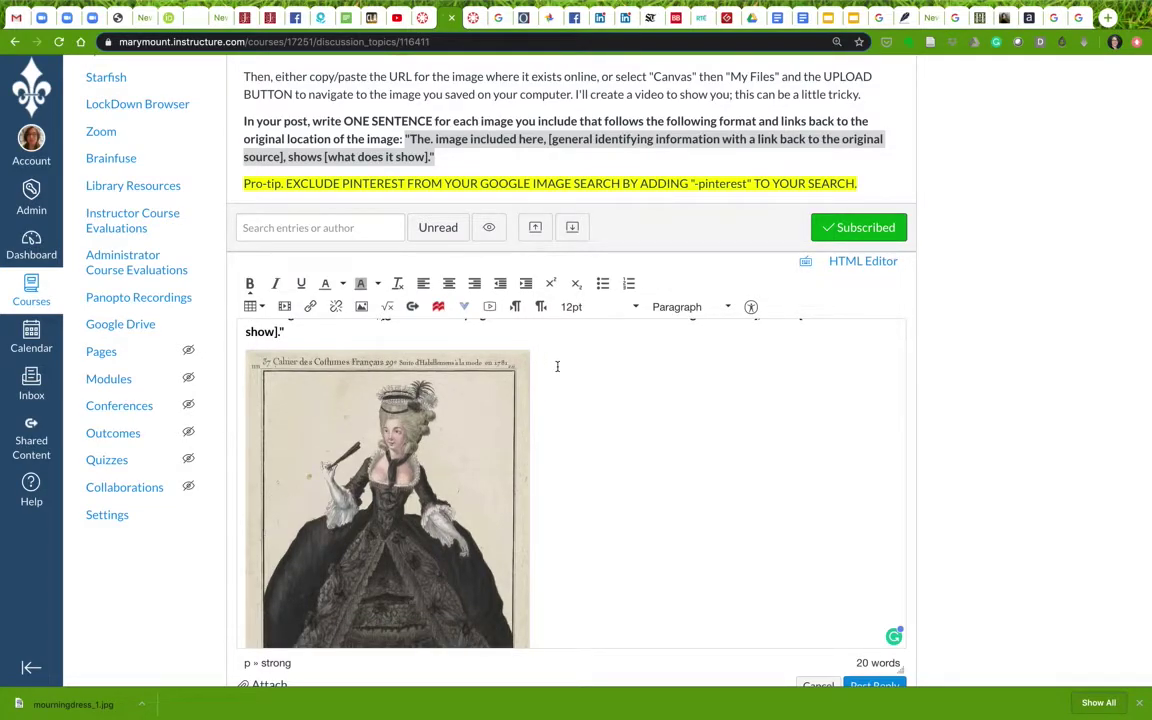
pyautogui.scroll(1, 557, 366)
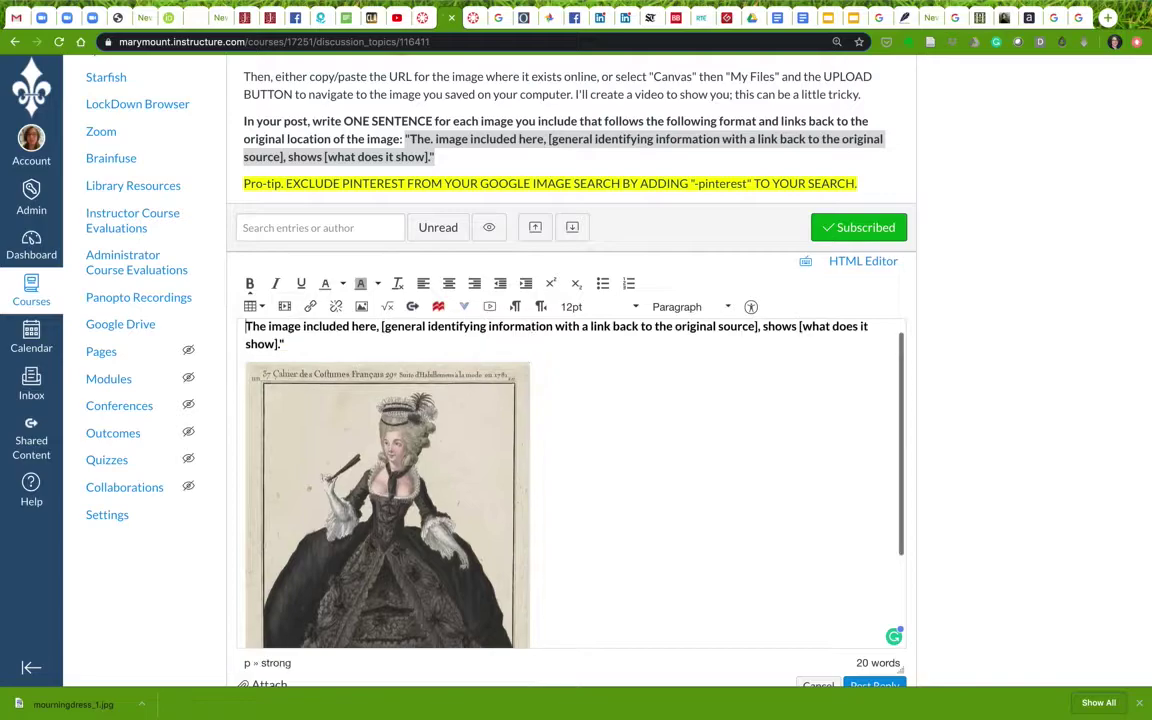
pyautogui.scroll(6, 381, 338)
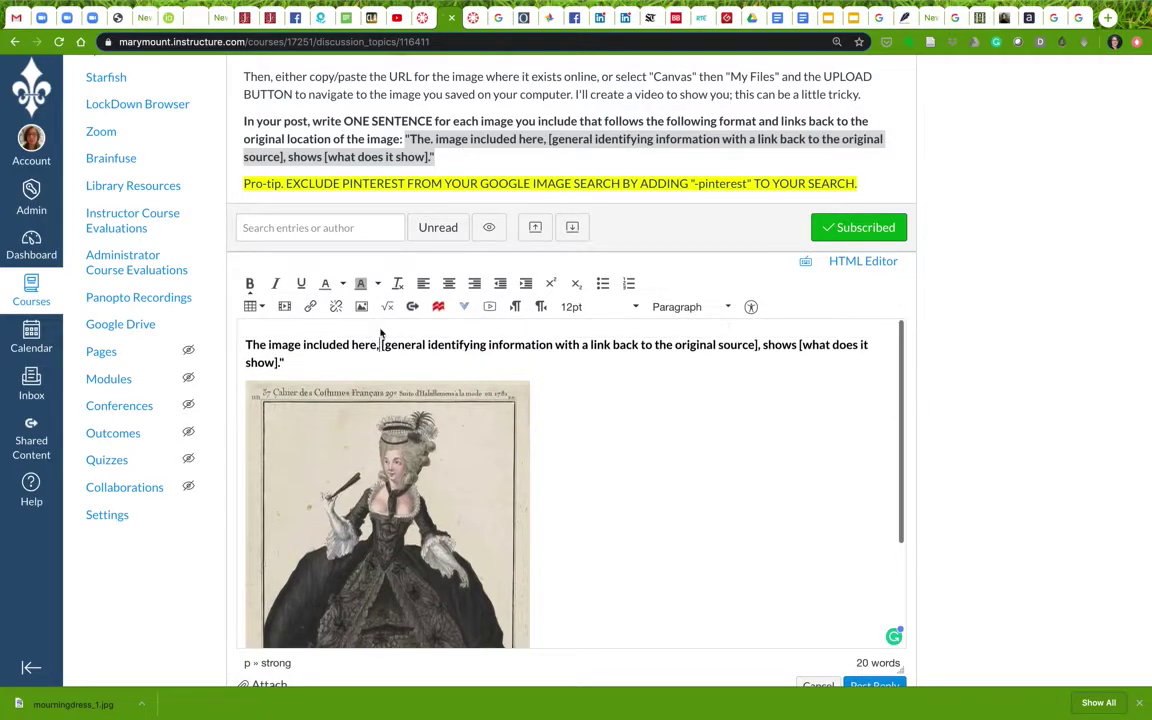
pyautogui.scroll(-6, 381, 335)
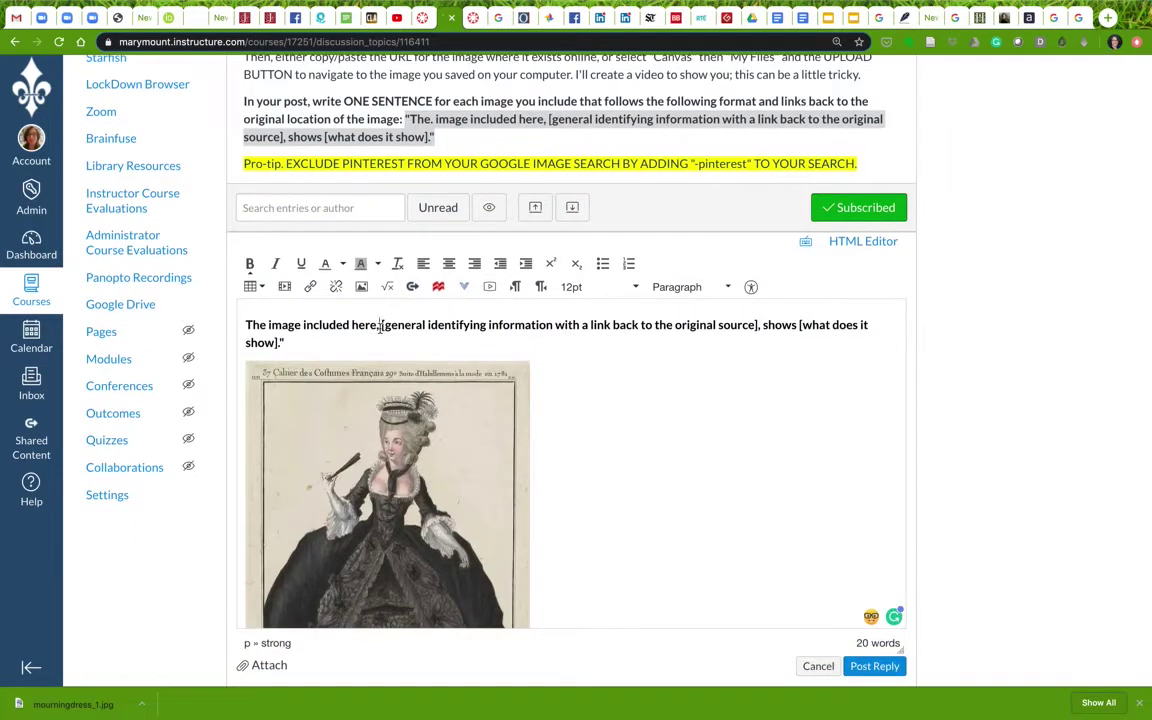
pyautogui.write('a 1781')
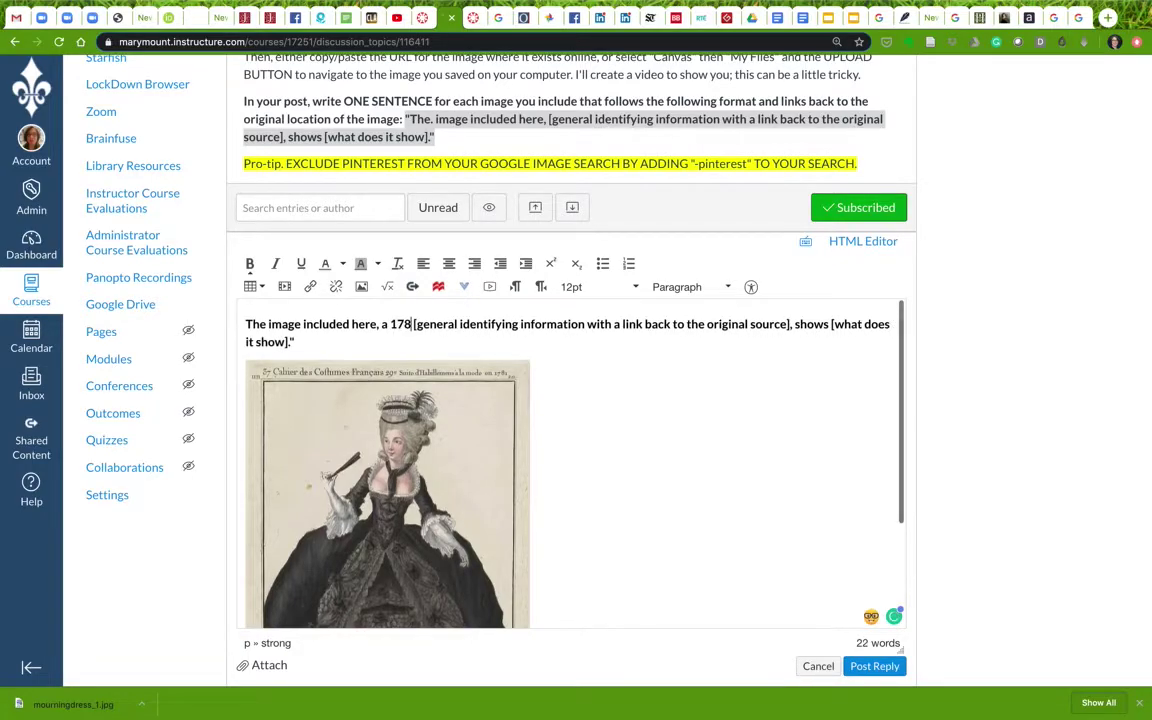
pyautogui.write(' french')
pyautogui.press('BackSpace')
pyautogui.press('BackSpace')
pyautogui.press('BackSpace')
pyautogui.press('BackSpace')
pyautogui.press('BackSpace')
pyautogui.press('BackSpace')
pyautogui.write('French fasion')
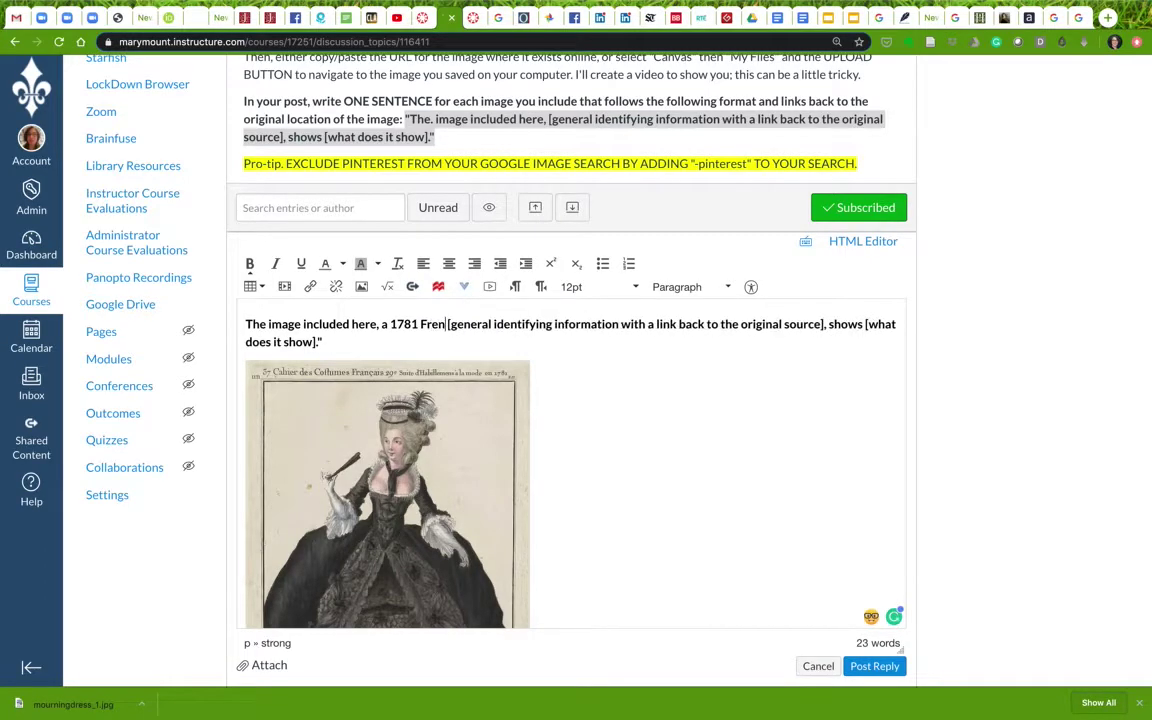
pyautogui.press('BackSpace')
pyautogui.press('BackSpace')
pyautogui.press('BackSpace')
pyautogui.press('BackSpace')
pyautogui.write('hion pkla')
pyautogui.press('BackSpace')
pyautogui.press('BackSpace')
pyautogui.press('BackSpace')
pyautogui.write('late  ')
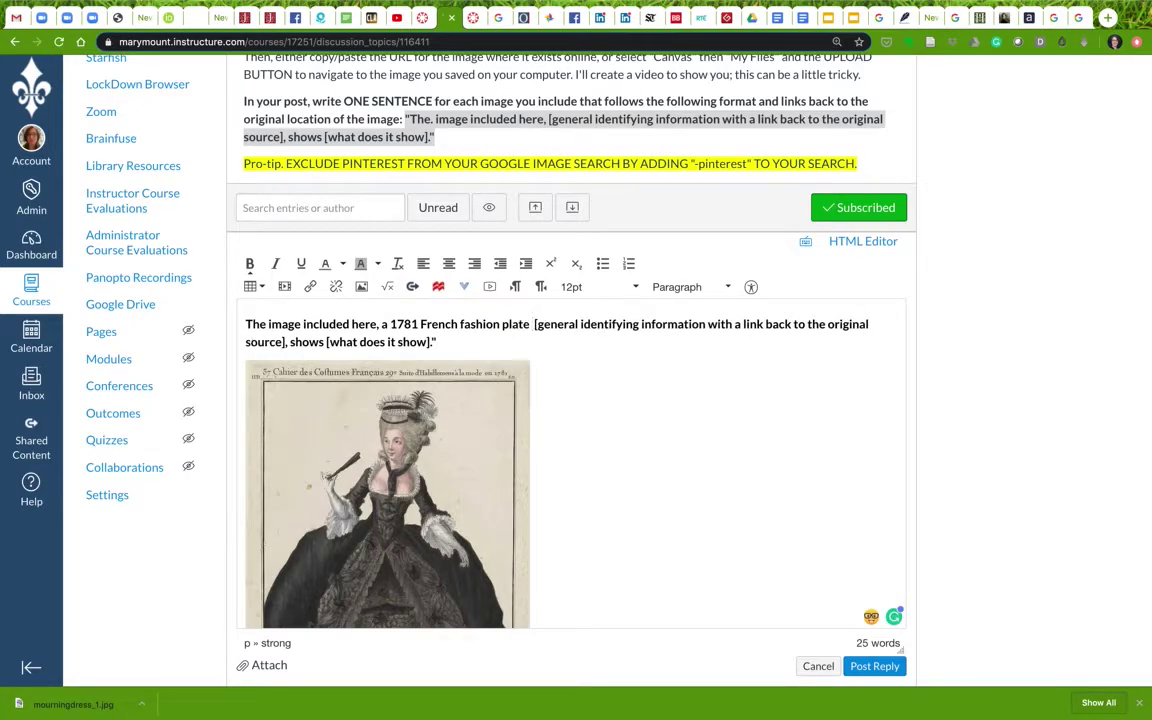
# Continue the description with "from the Museum of Fine Arts, Boston," and delete the bracketed identifying-information placeholder
pyautogui.write('fro')
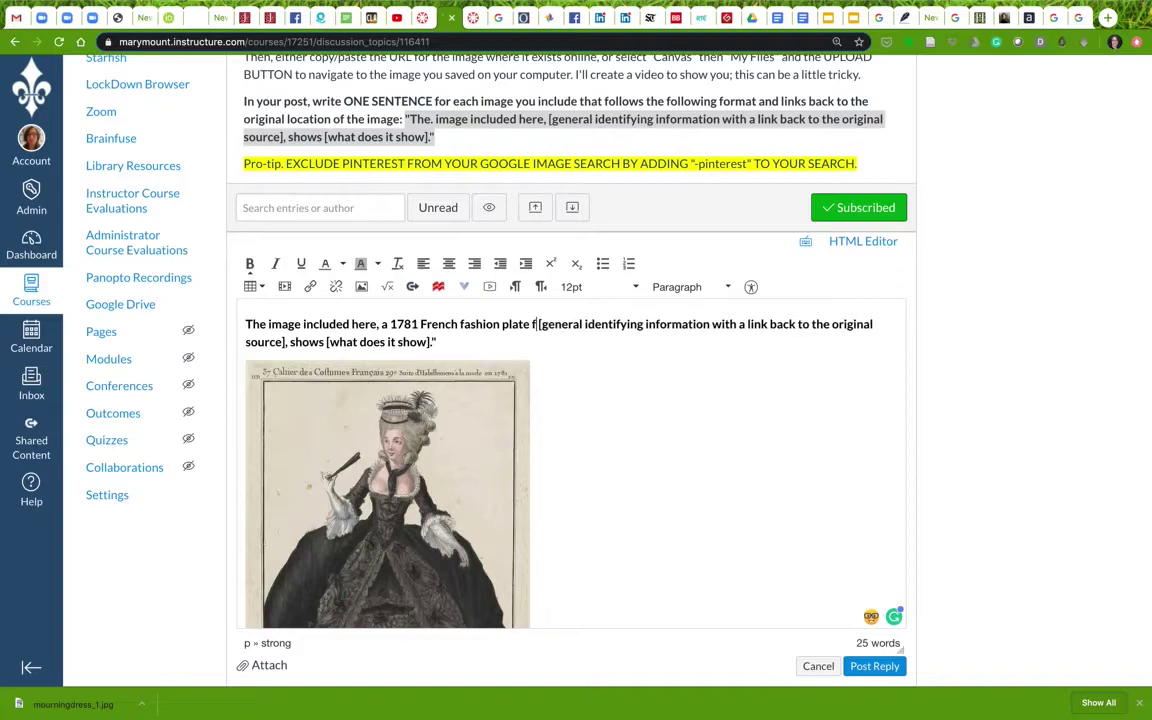
pyautogui.write('m the ')
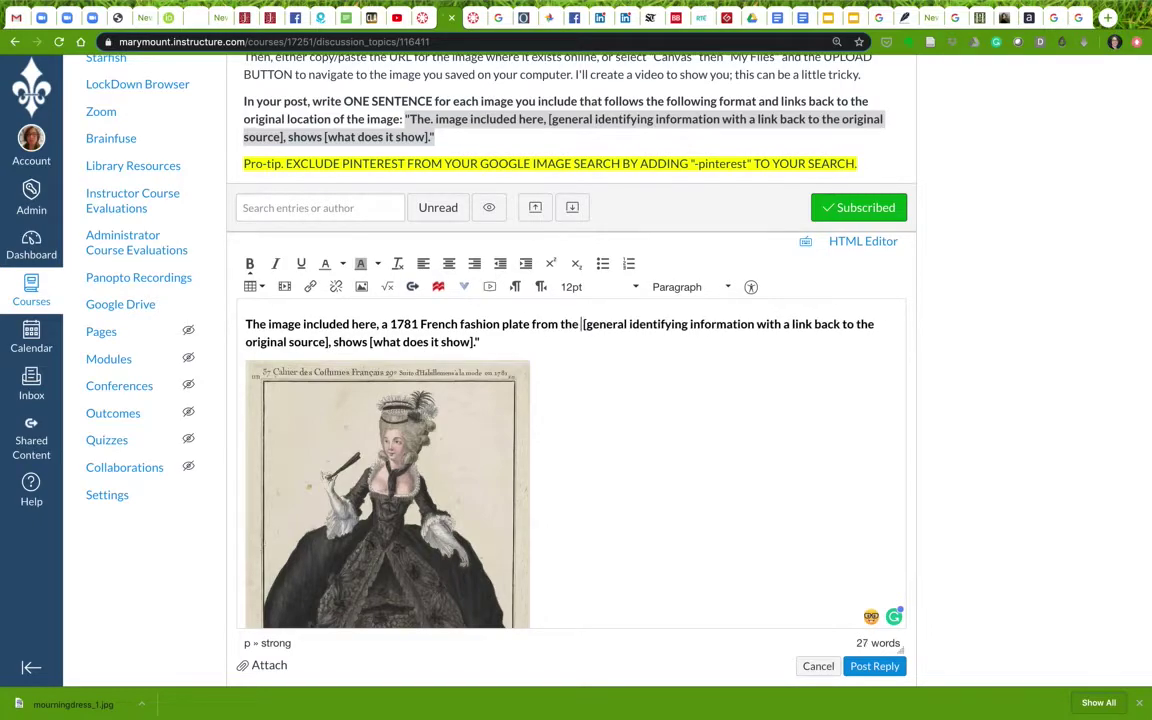
pyautogui.write('Muse')
pyautogui.press('BackSpace')
pyautogui.press('BackSpace')
pyautogui.press('BackSpace')
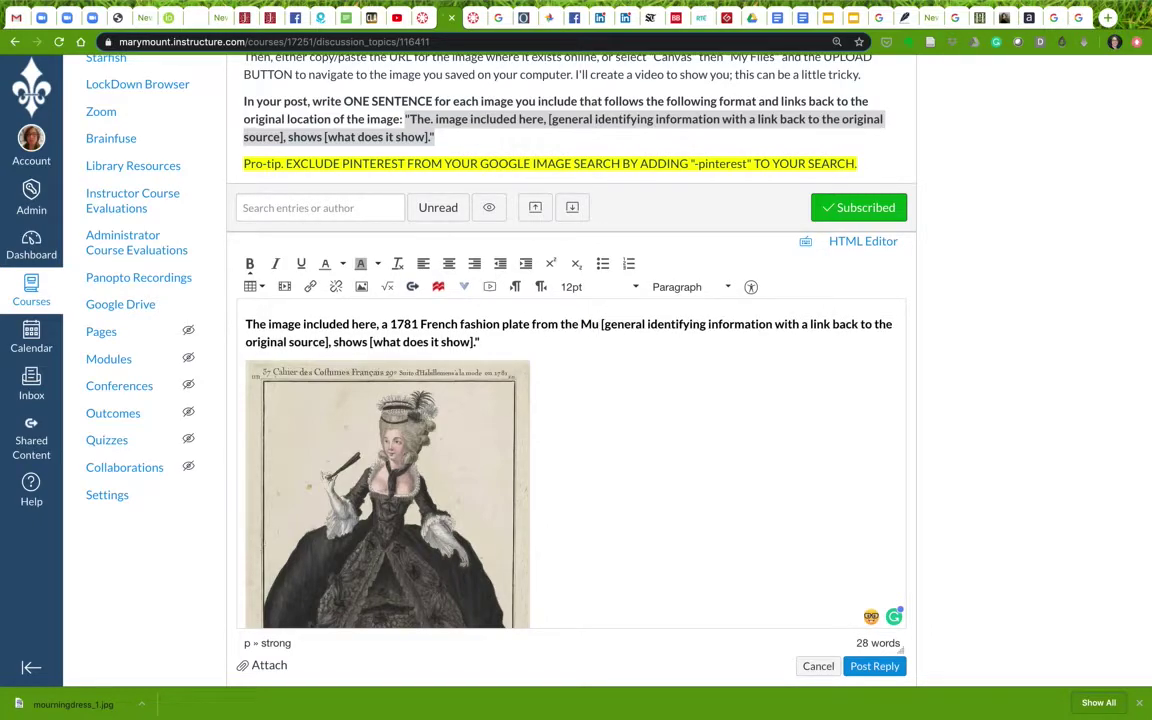
pyautogui.write('e')
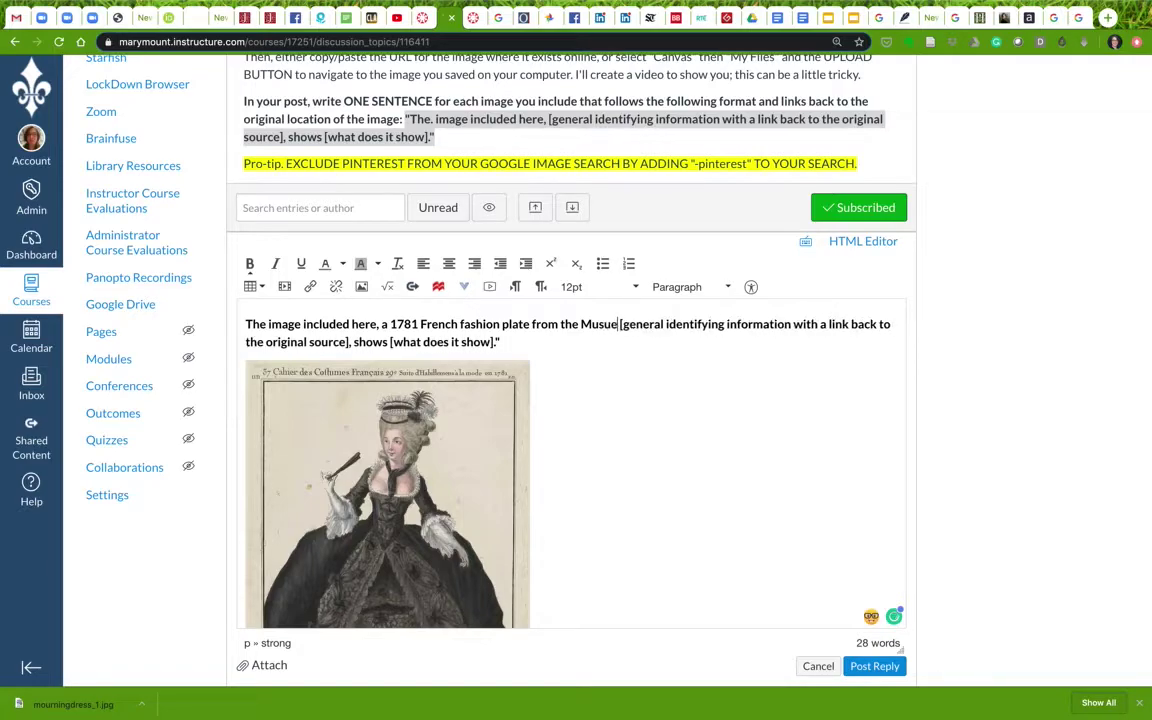
pyautogui.write('m of')
pyautogui.press('BackSpace')
pyautogui.press('BackSpace')
pyautogui.press('BackSpace')
pyautogui.press('BackSpace')
pyautogui.press('BackSpace')
pyautogui.press('BackSpace')
pyautogui.press('BackSpace')
pyautogui.press('BackSpace')
pyautogui.write('eum of Fin')
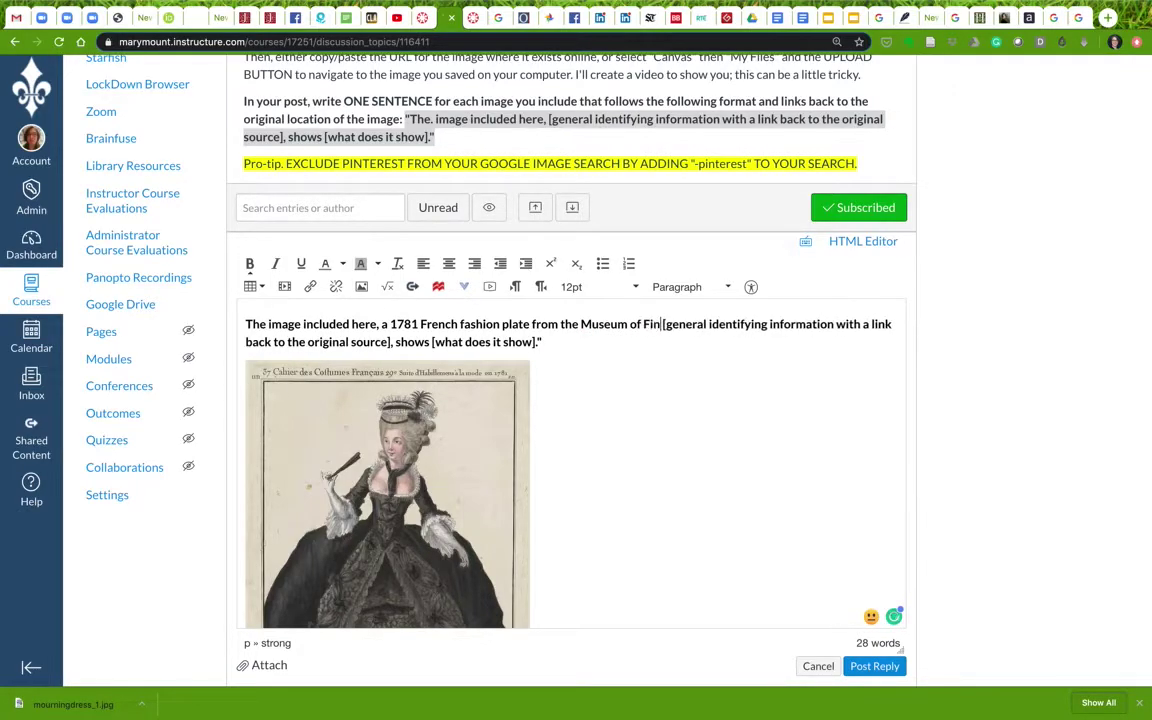
pyautogui.write('e Arts, Bost')
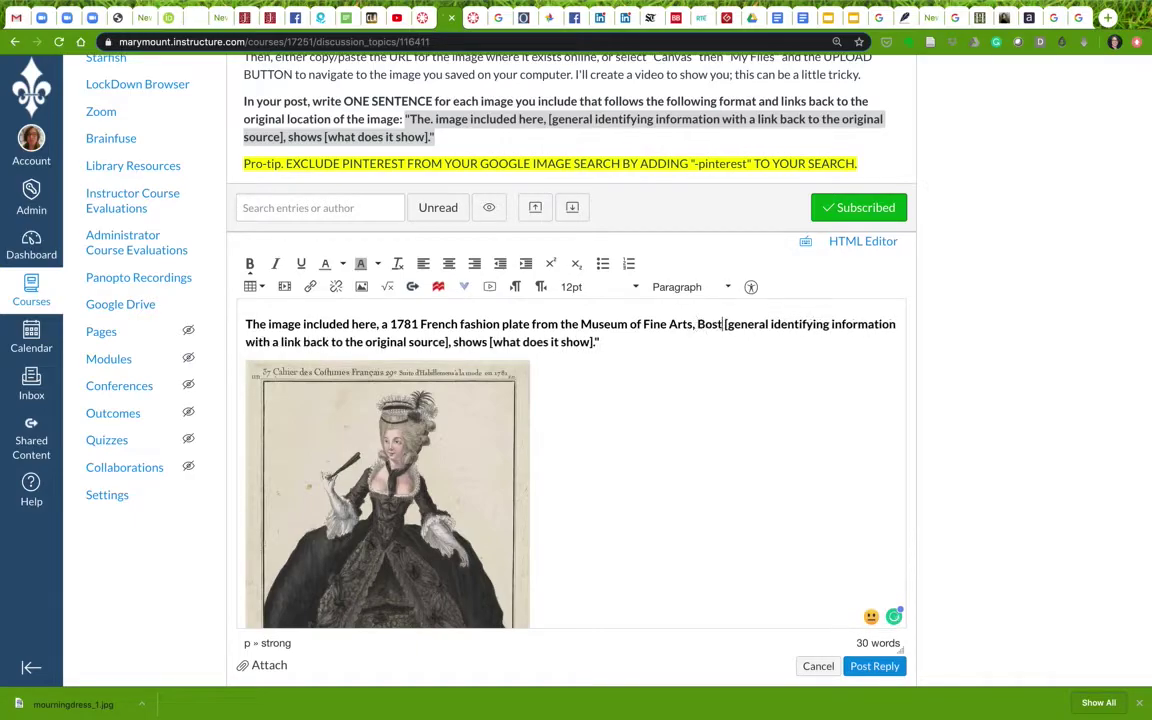
pyautogui.write('on,')
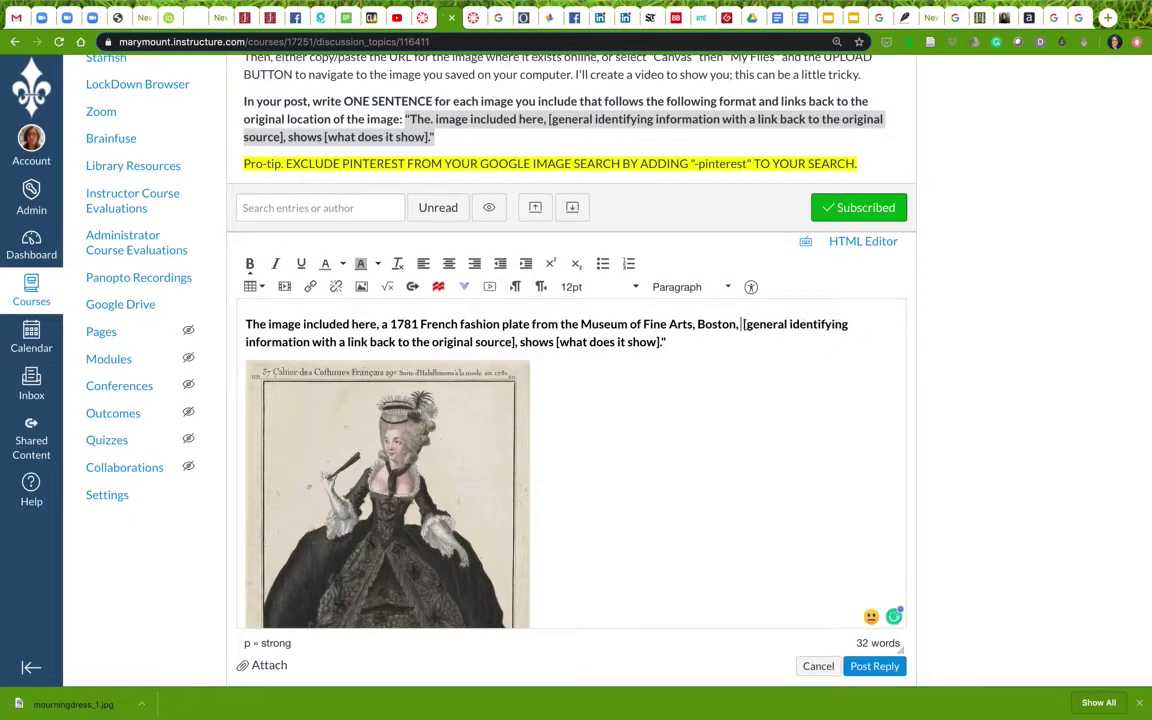
pyautogui.keyDown('shift'); pyautogui.click(521, 342); pyautogui.keyUp('shift')
pyautogui.press('BackSpace')
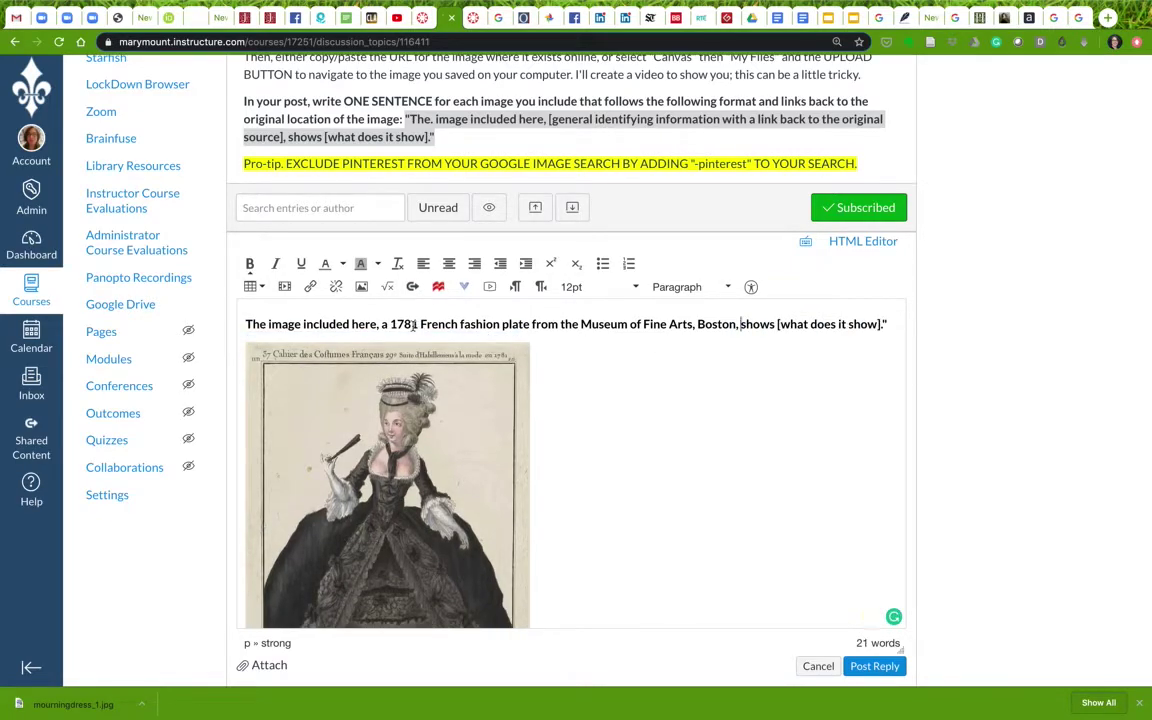
# Link "a 1781 French fashion plate from the Museum of Fine Arts, Boston" to the open Huntington page huntington.org/frontiers/2014-fallwinter/mourning-attire
pyautogui.moveTo(381, 325); pyautogui.dragTo(737, 326)
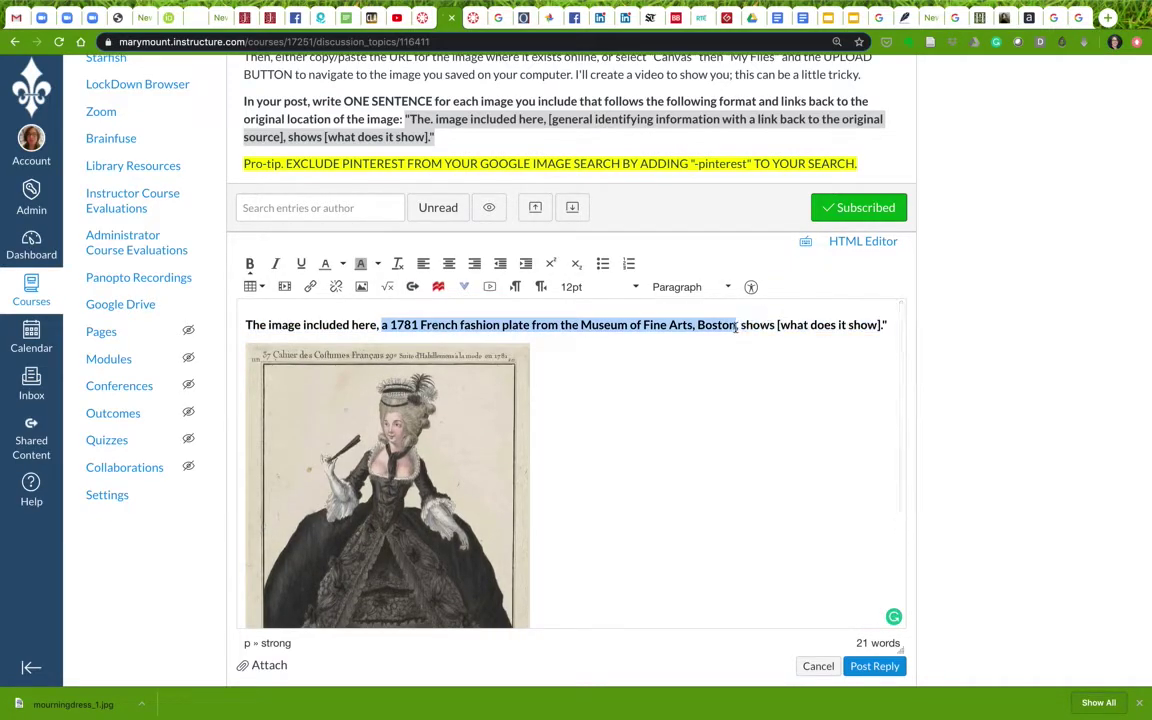
pyautogui.click(960, 20)
pyautogui.click(426, 41)
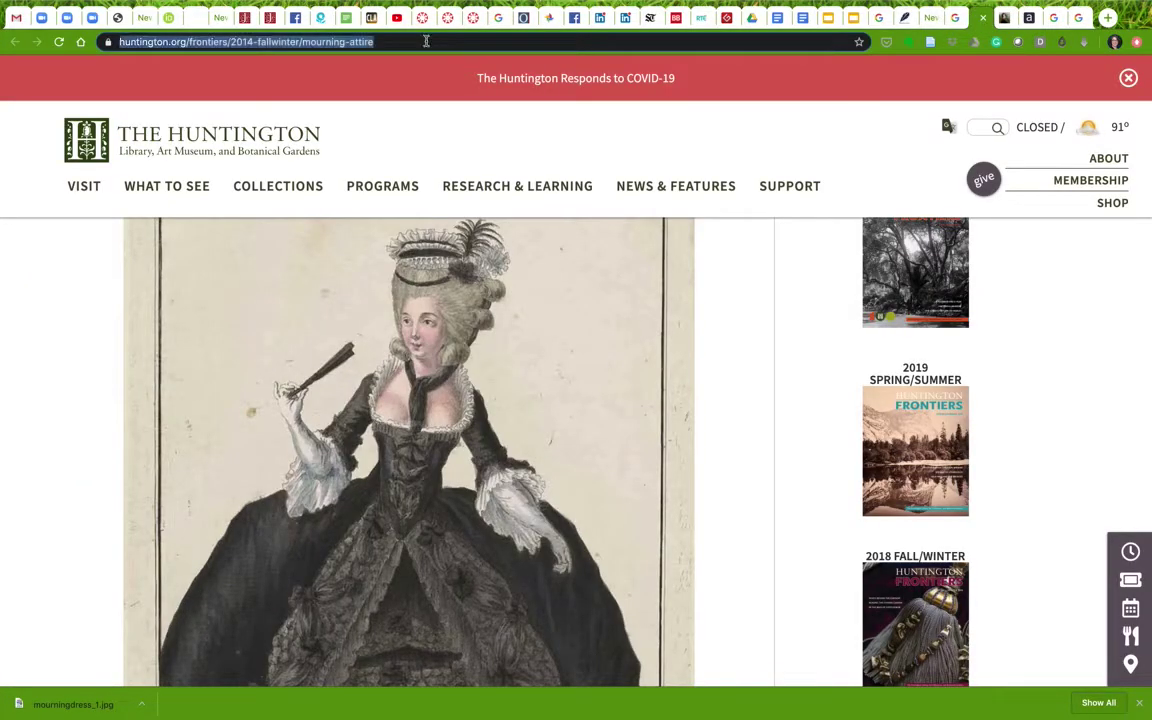
pyautogui.click(16, 17)
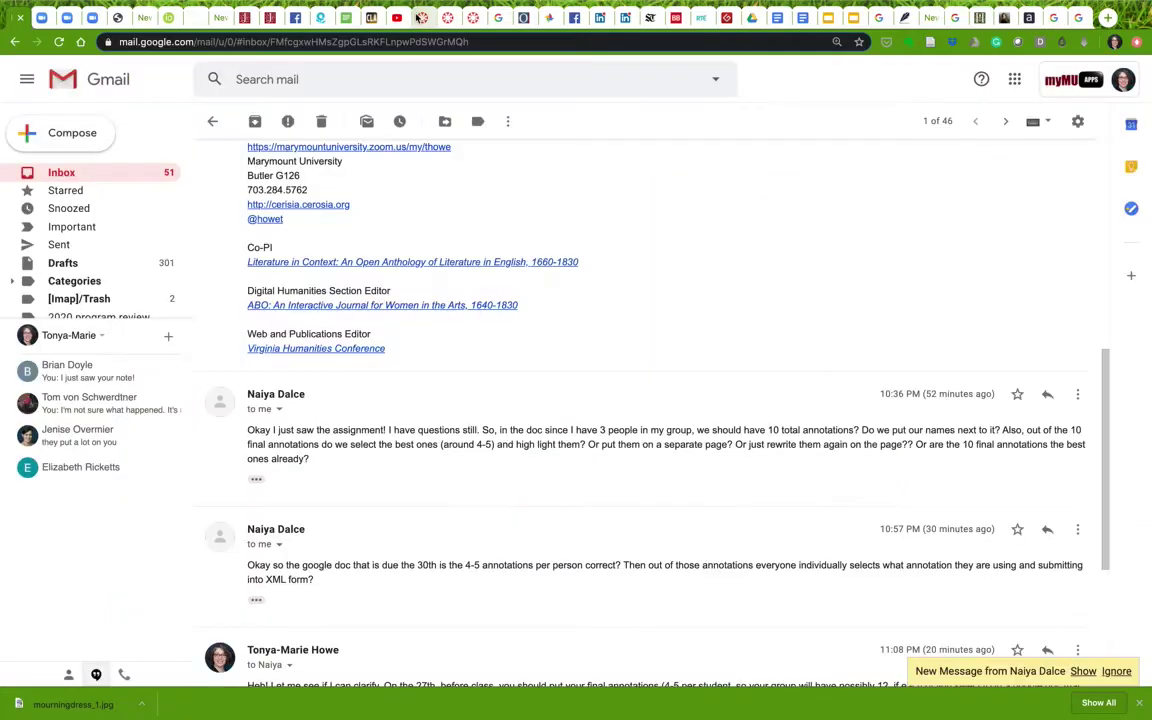
pyautogui.click(451, 20)
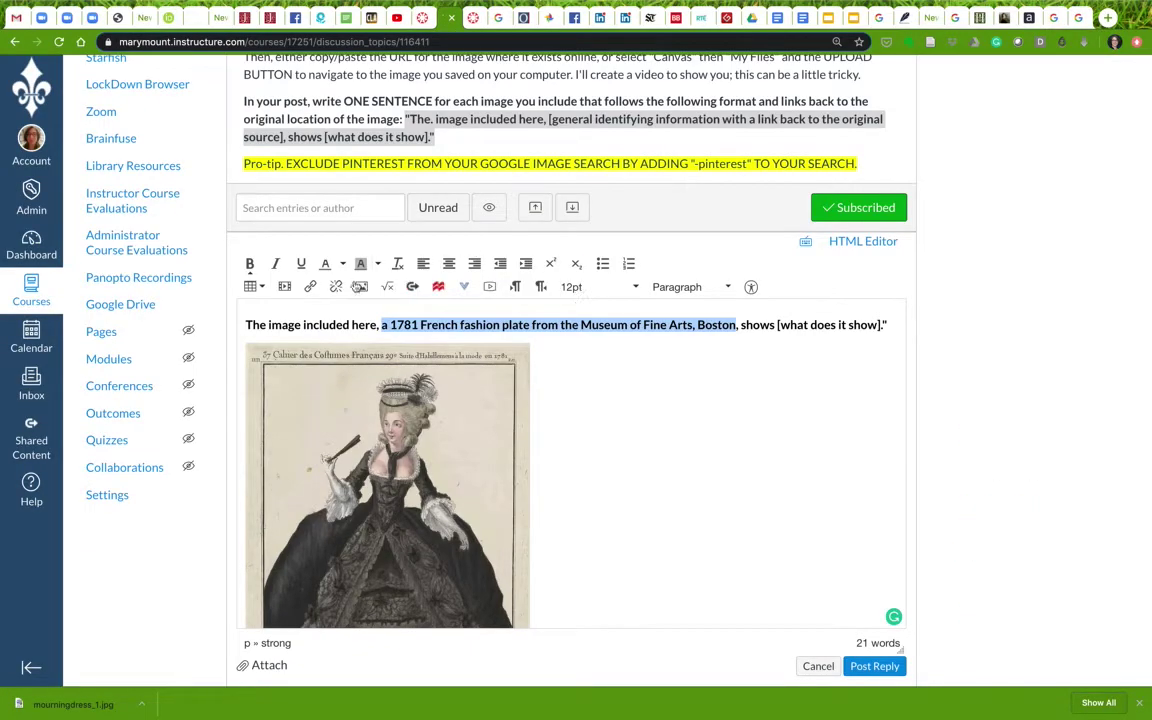
pyautogui.click(313, 287)
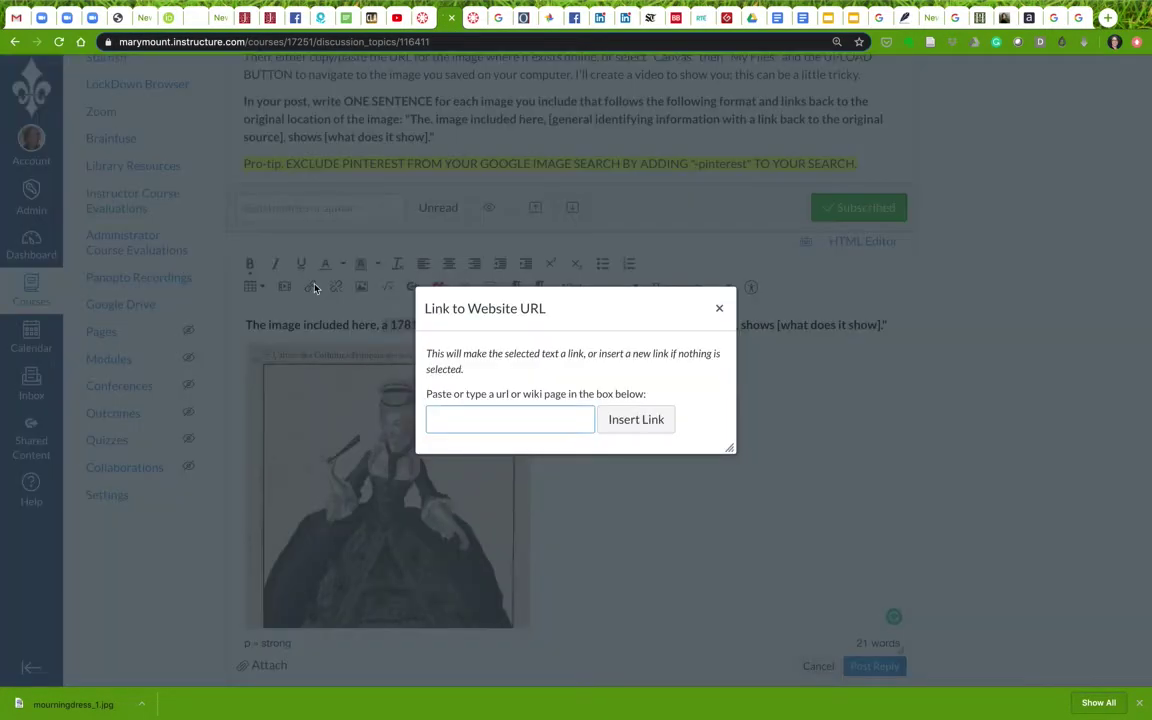
pyautogui.hotkey('ctrl', 'v')
pyautogui.click(624, 420)
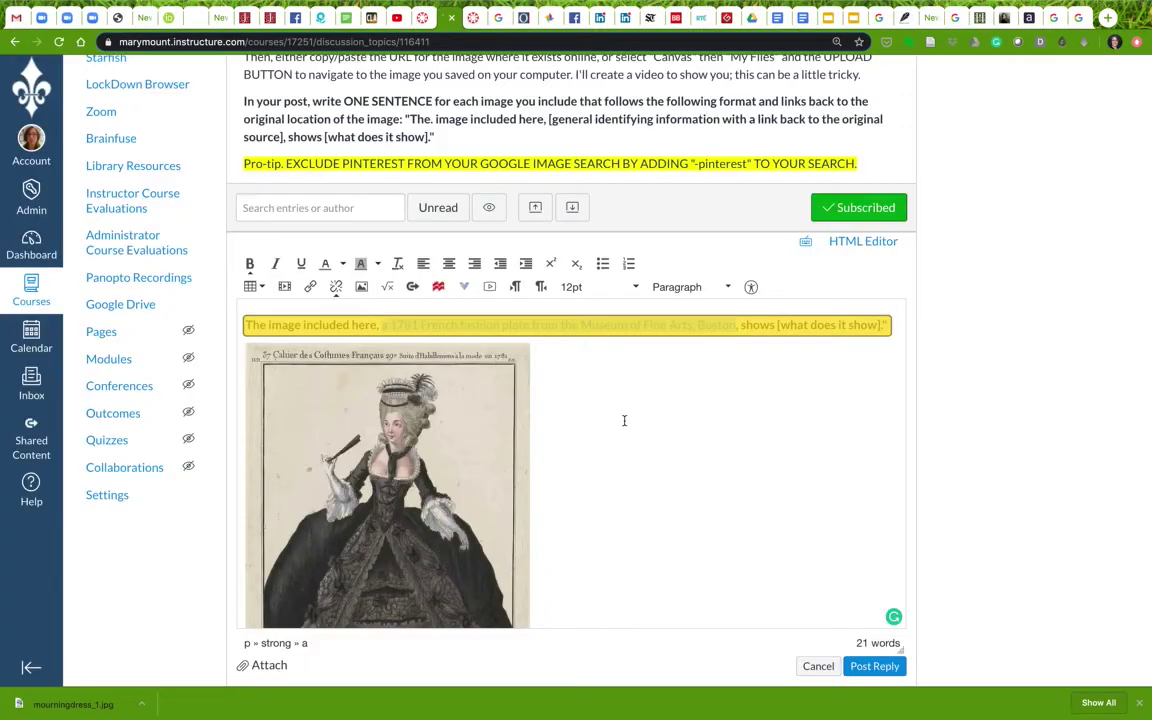
pyautogui.click(519, 326)
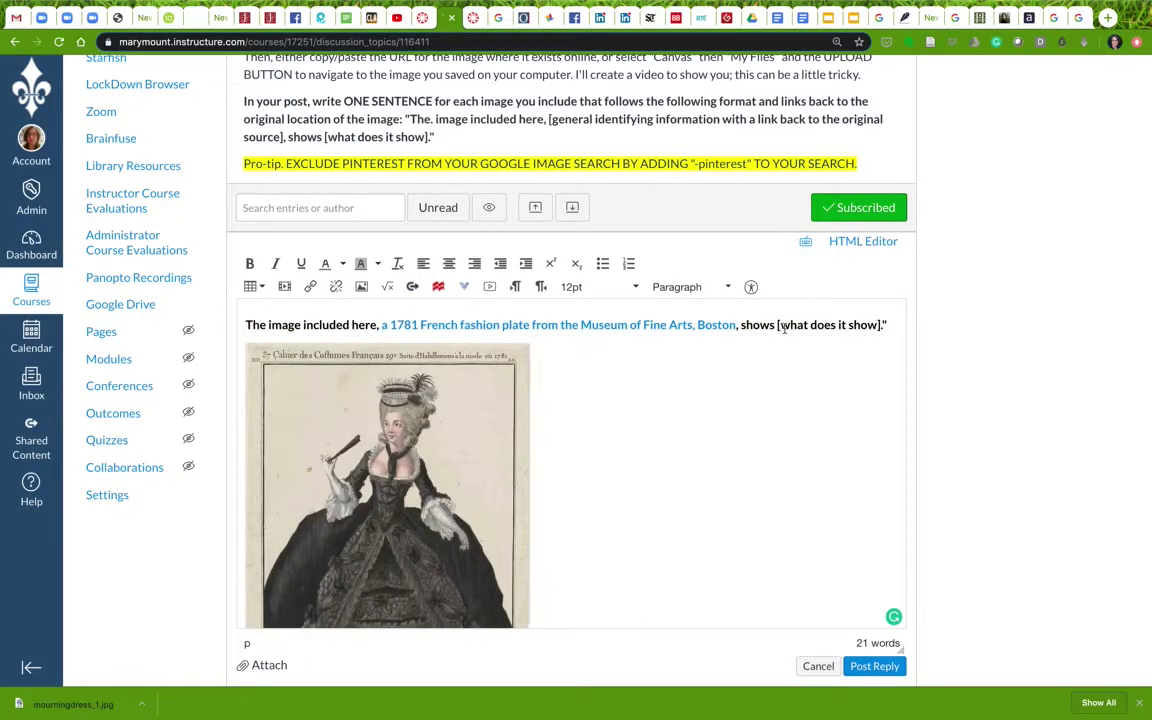
# Delete the closing quotation mark at the end of the reply sentence
pyautogui.click(885, 325)
pyautogui.moveTo(885, 325); pyautogui.dragTo(783, 326)
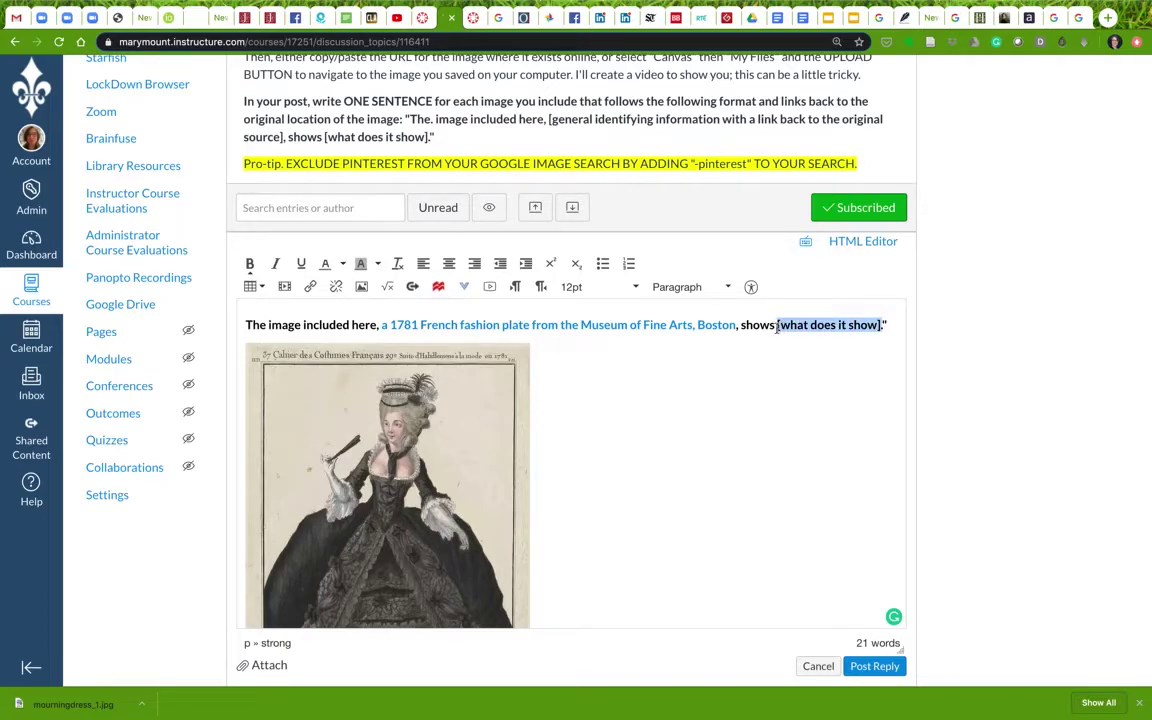
pyautogui.click(896, 325)
pyautogui.press('BackSpace')
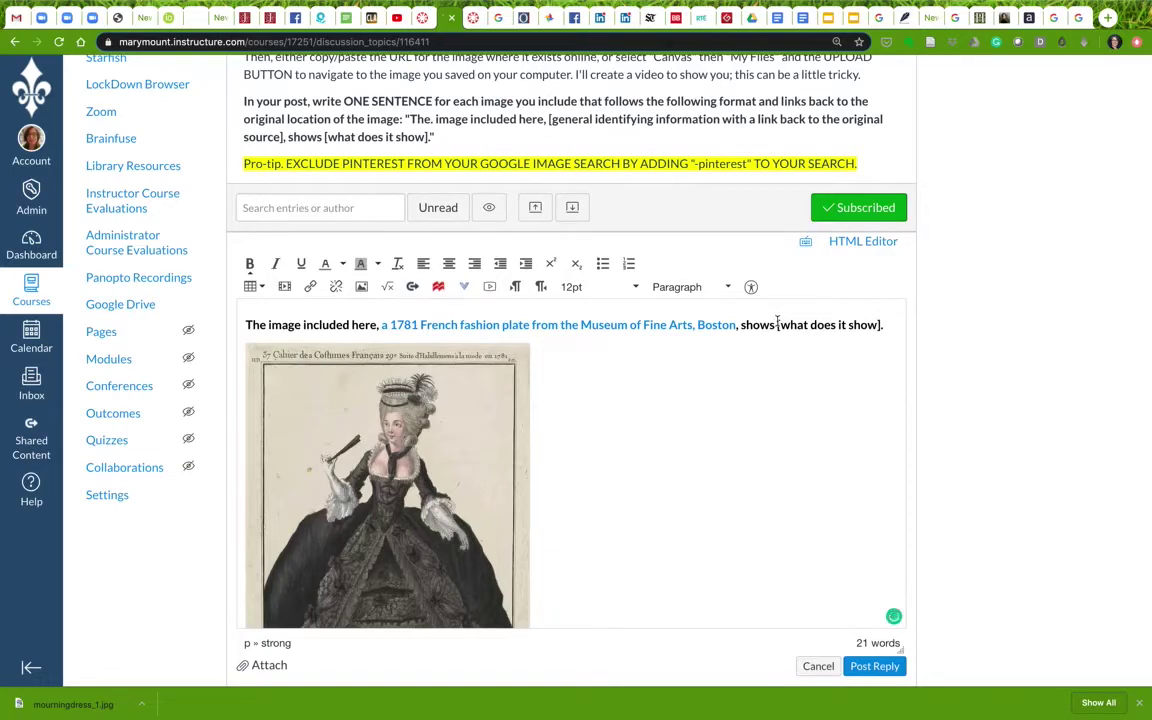
# Insert "a young and attractive widow, perhaps much like Lady Susan." after "shows", before the "[what does it show]" placeholder
pyautogui.write('a young')
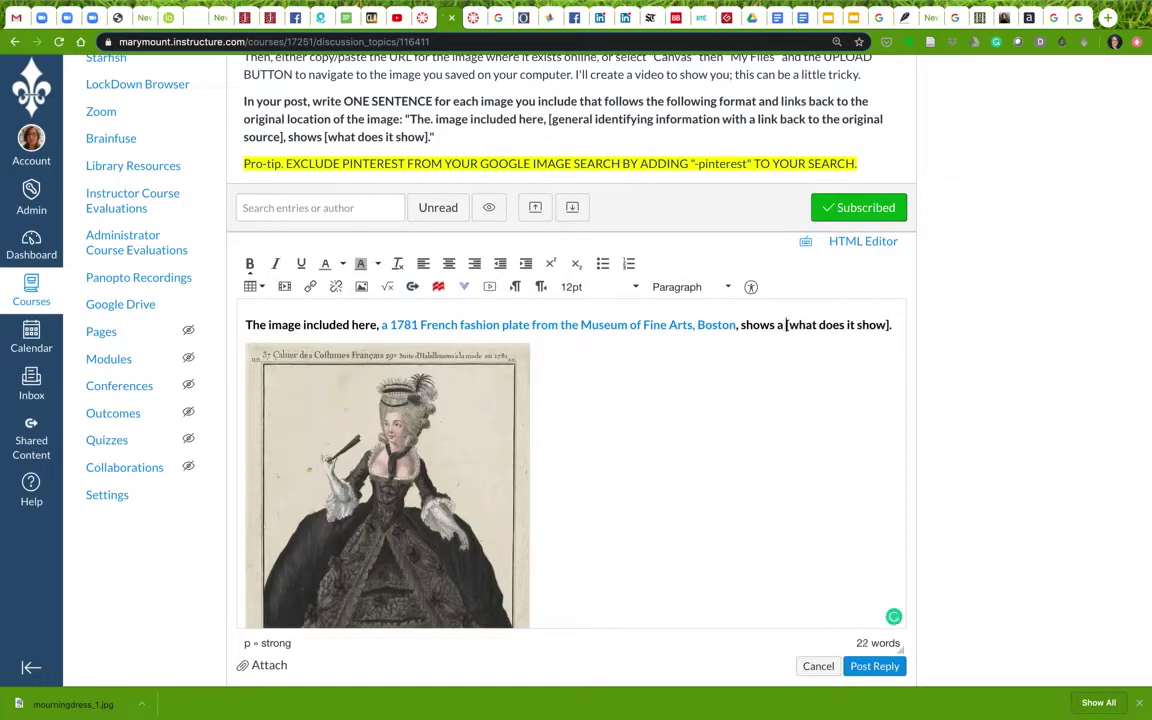
pyautogui.write(' and attrat')
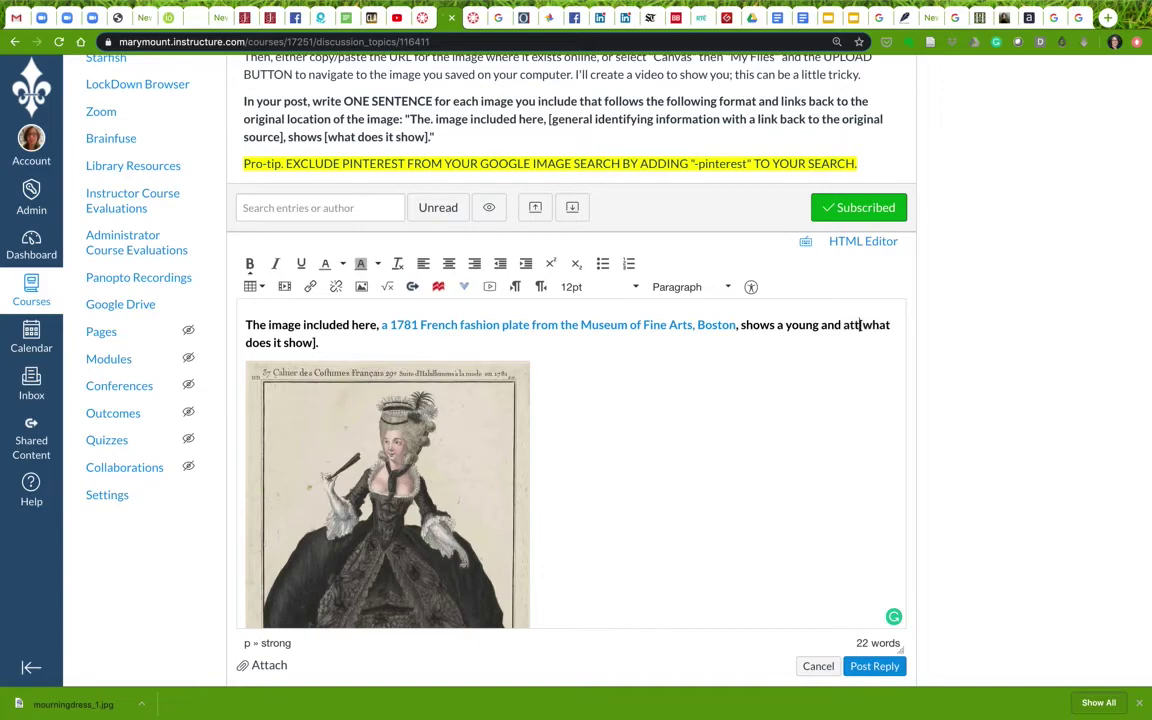
pyautogui.press('BackSpace')
pyautogui.write('ctive w')
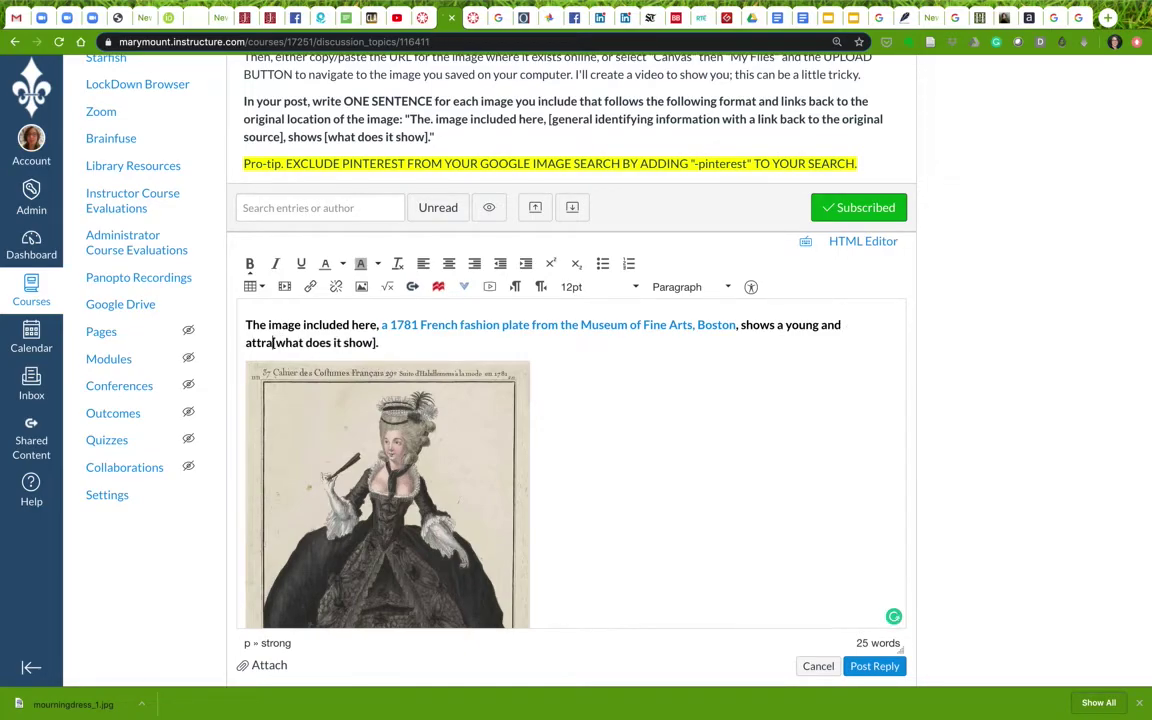
pyautogui.write('idow, ')
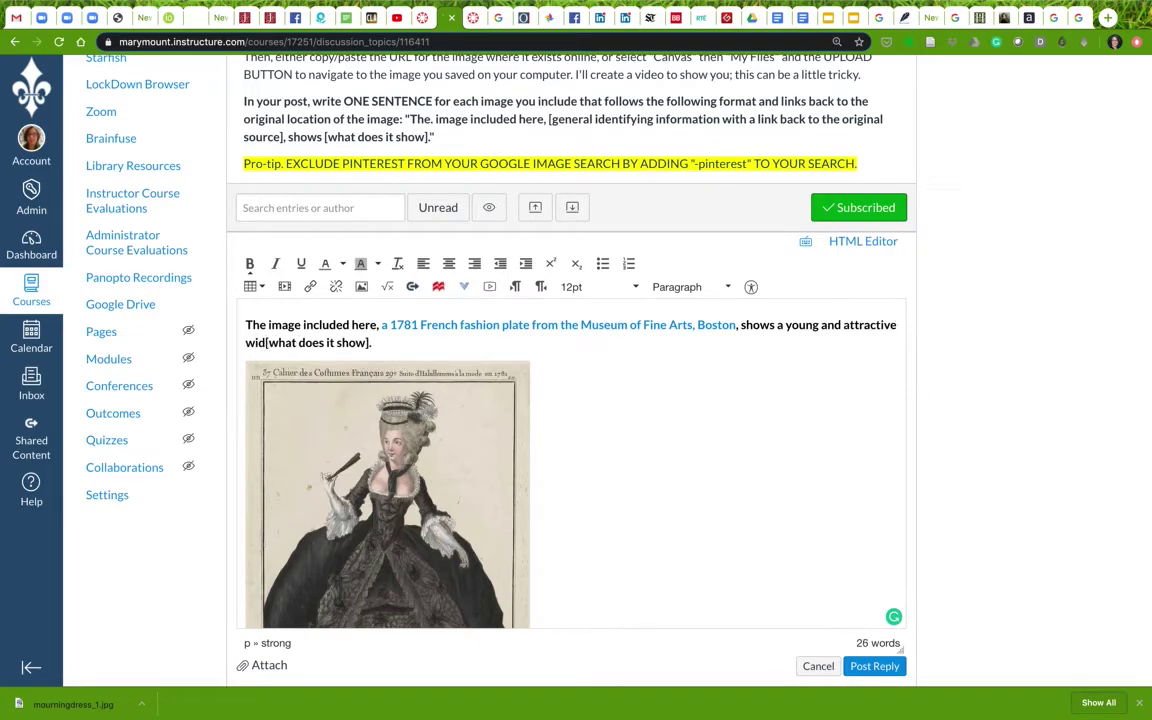
pyautogui.write('perh')
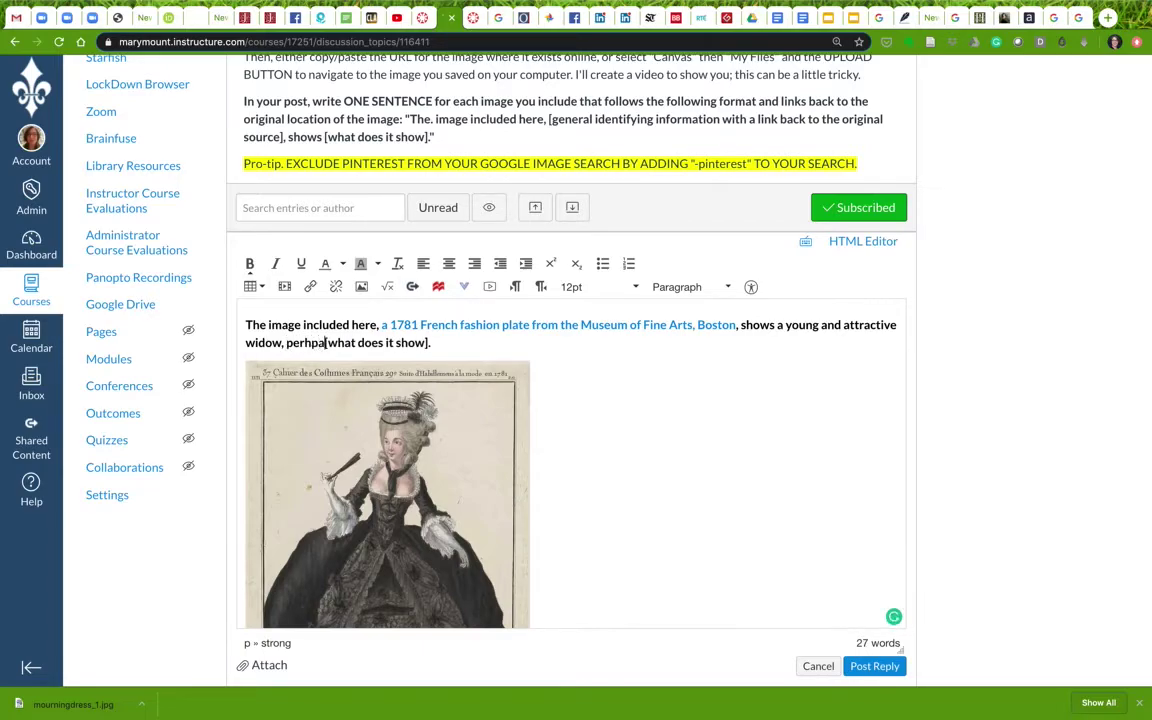
pyautogui.write('aps much li')
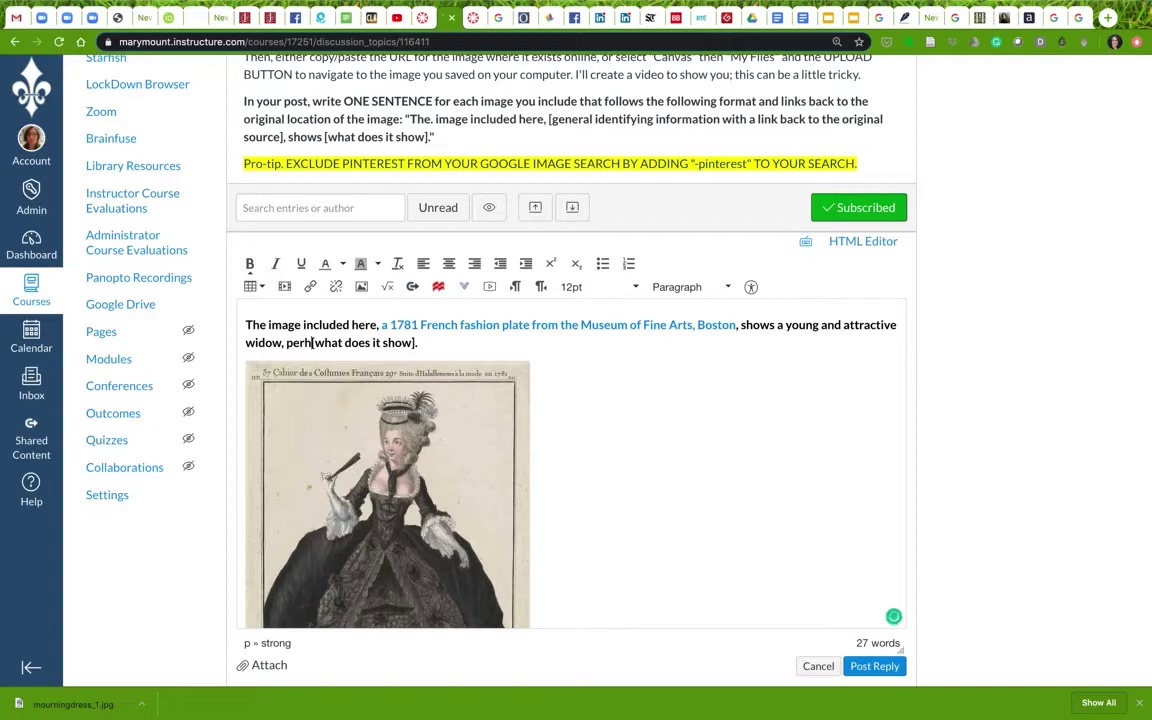
pyautogui.write('ke Lady Susan')
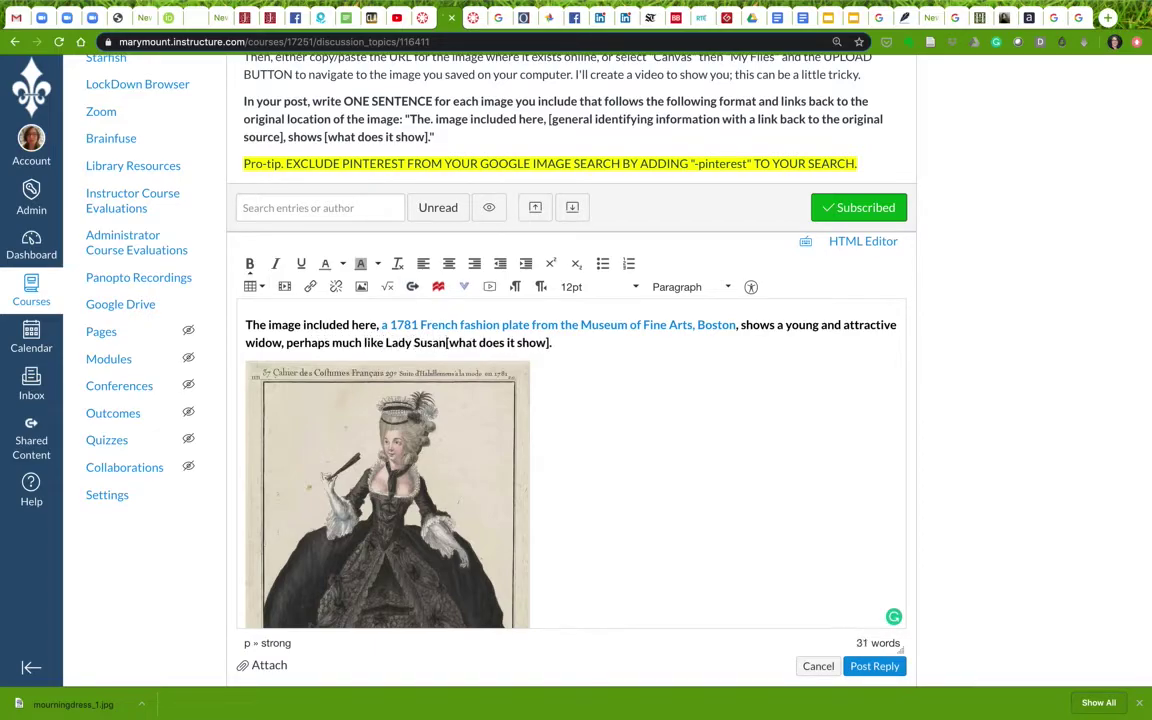
pyautogui.write('.')
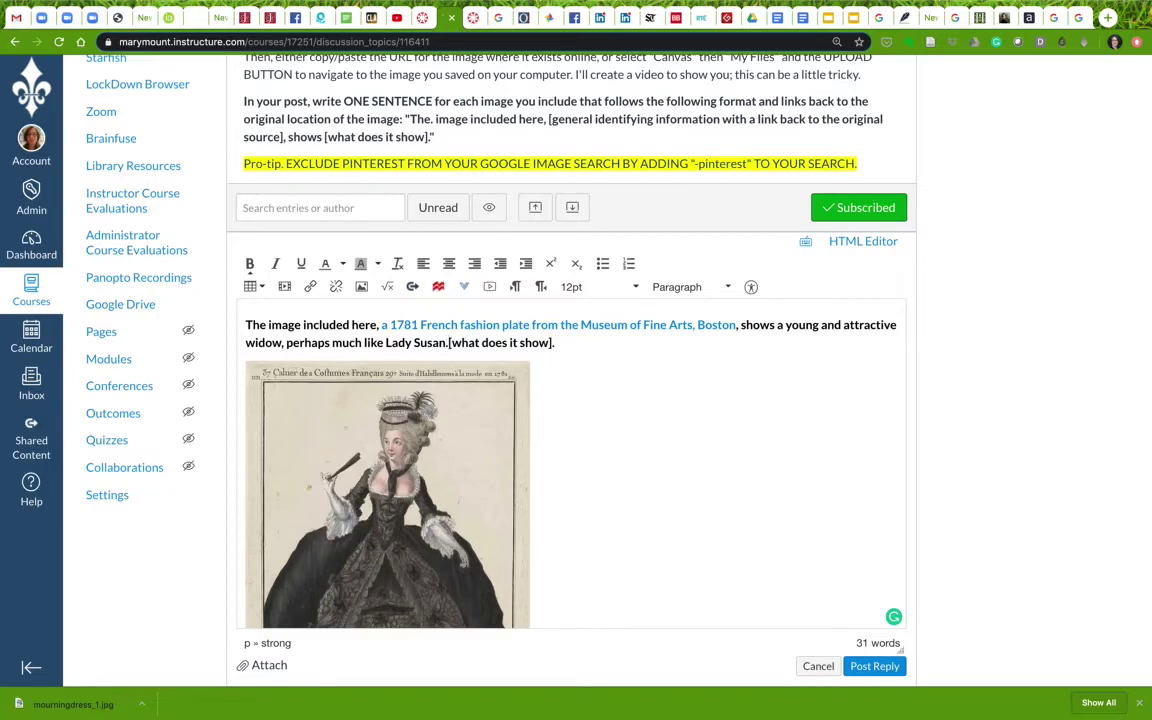
# Delete the "[what does it show]." placeholder after "Lady Susan." and remove the bold formatting from the whole sentence above the image
pyautogui.keyDown('shift'); pyautogui.click(651, 345); pyautogui.keyUp('shift')
pyautogui.press('BackSpace')
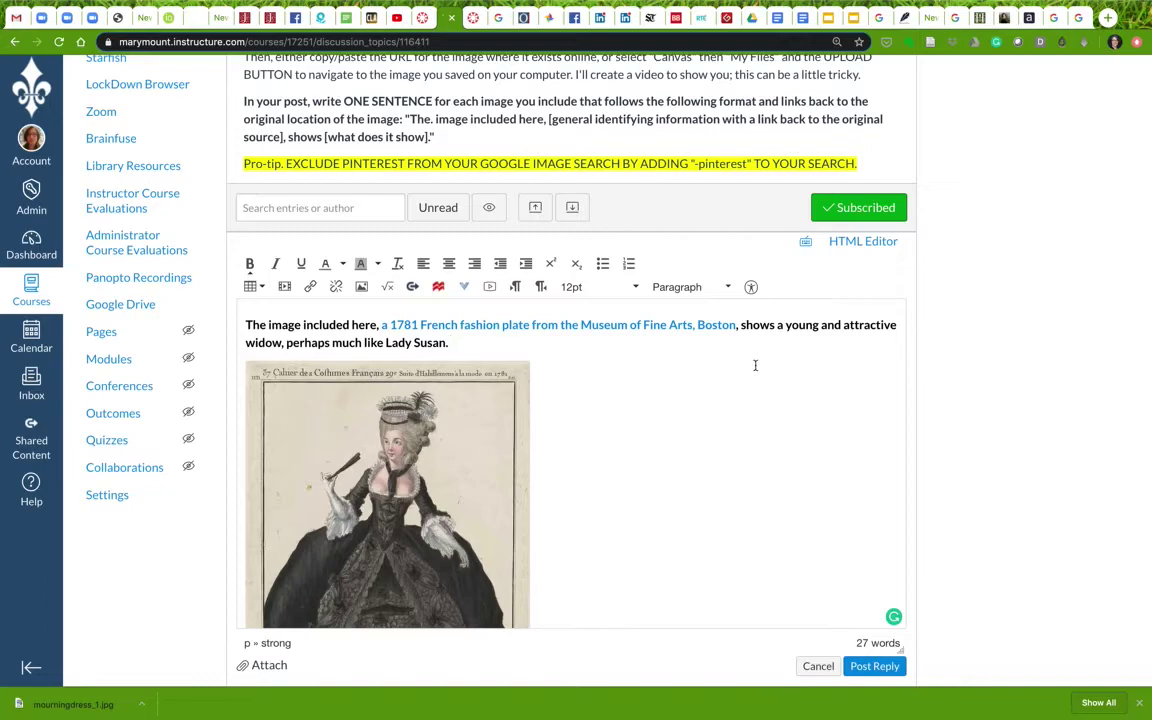
pyautogui.scroll(-1, 745, 362)
pyautogui.scroll(1, 745, 362)
pyautogui.moveTo(548, 343); pyautogui.dragTo(237, 332)
pyautogui.press('super+b')
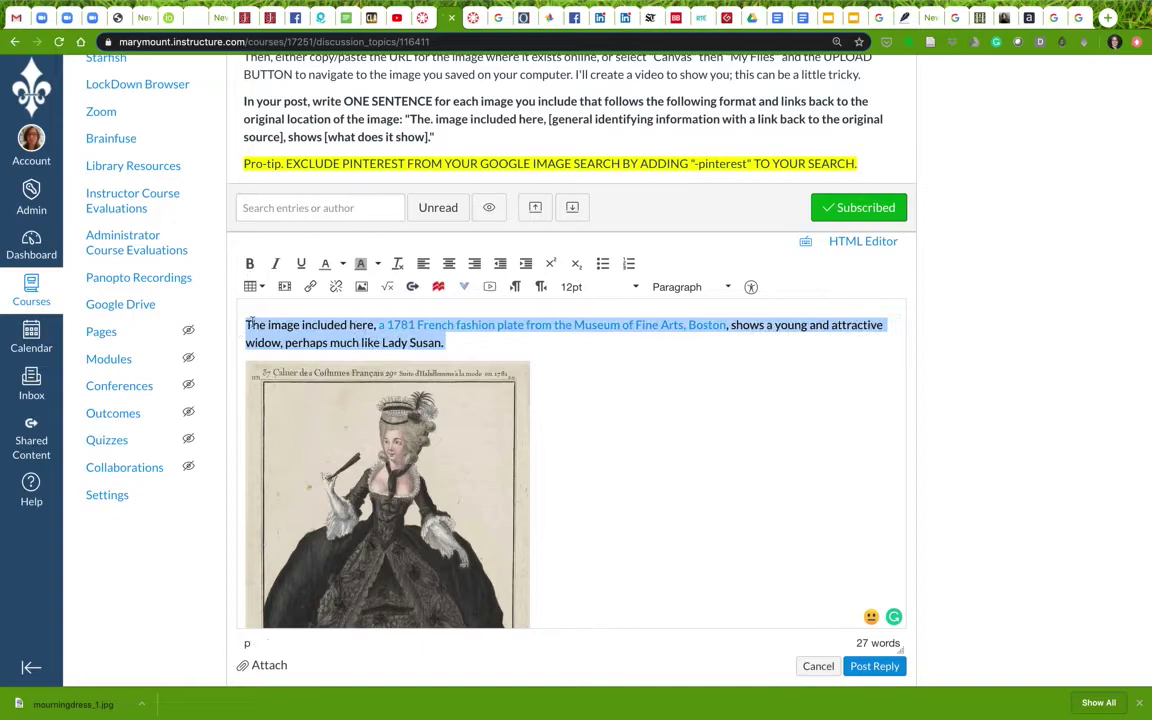
pyautogui.click(439, 320)
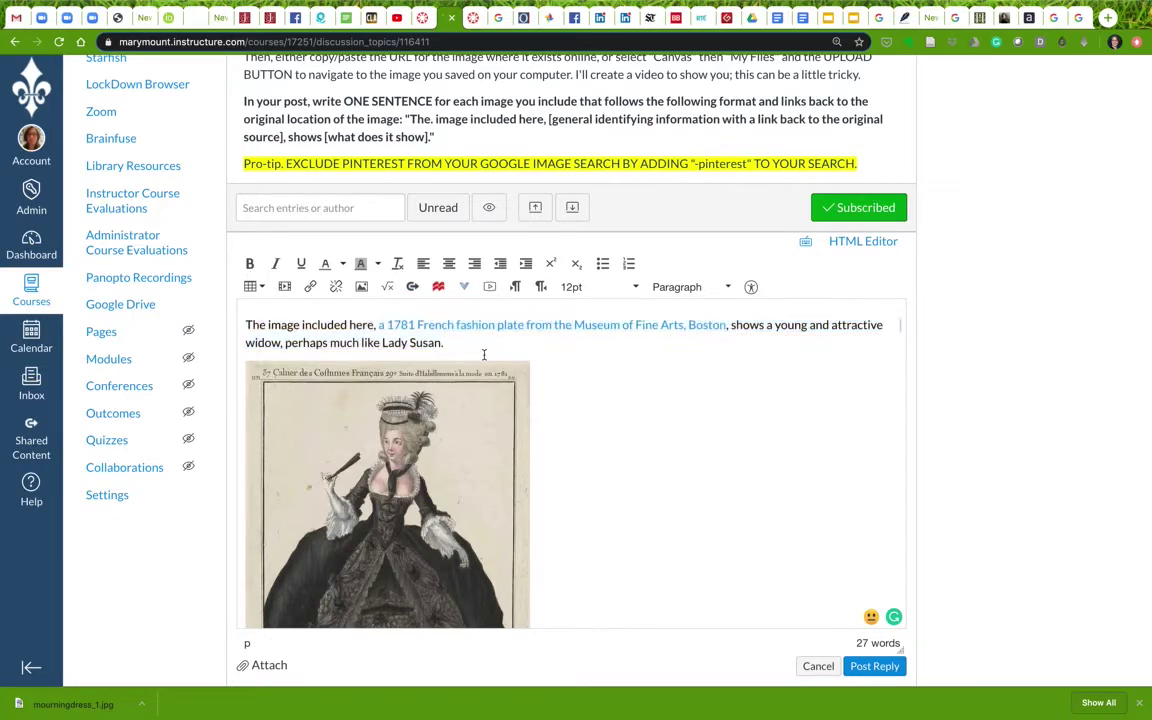
# Post the discussion reply and review the published entry with its source link and fashion plate image
pyautogui.scroll(-1, 620, 494)
pyautogui.scroll(1, 620, 494)
pyautogui.click(870, 666)
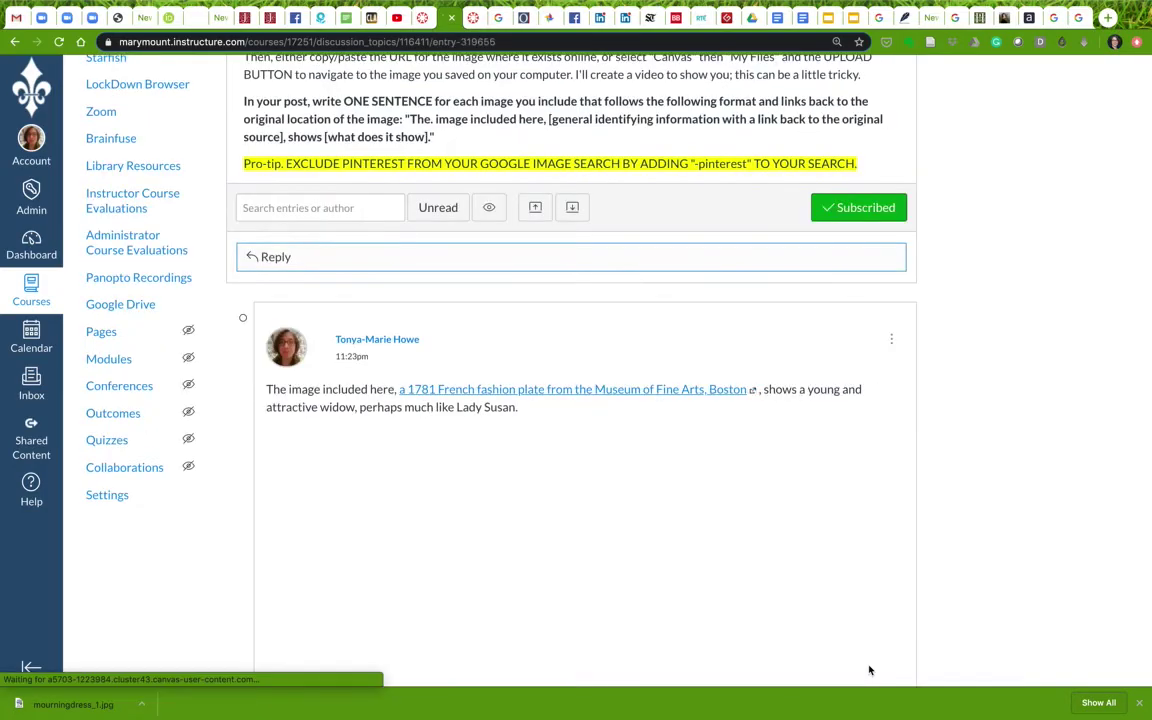
pyautogui.scroll(-3, 1034, 571)
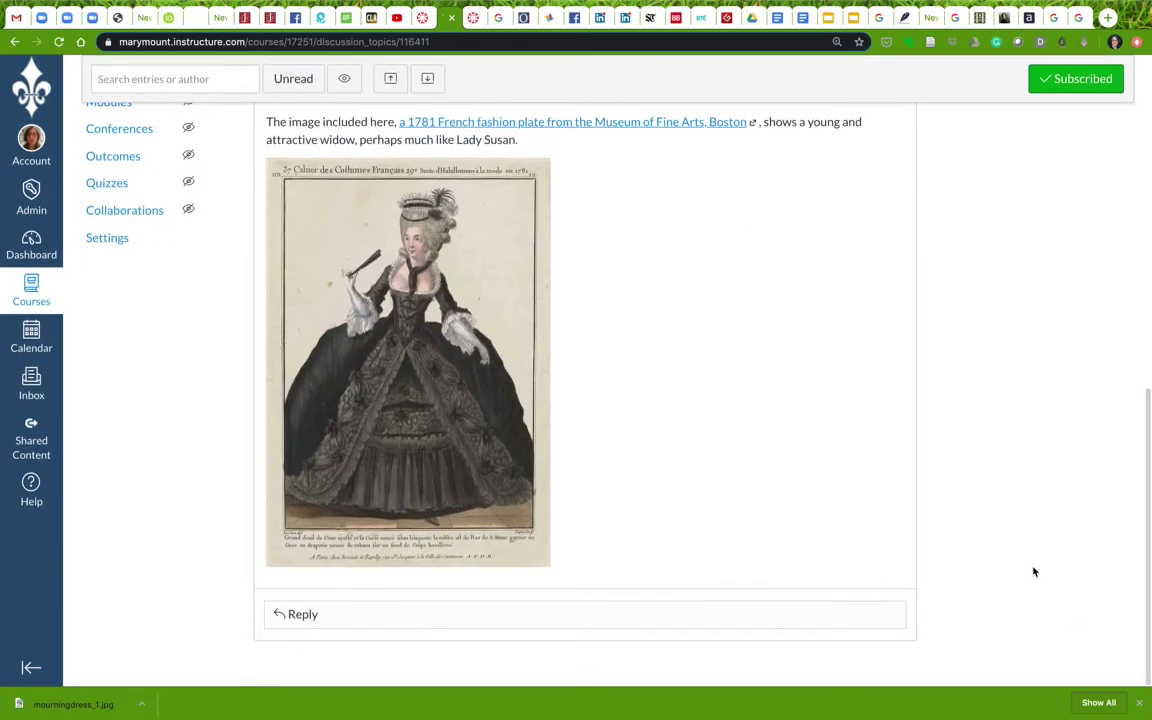
pyautogui.scroll(1, 1034, 571)
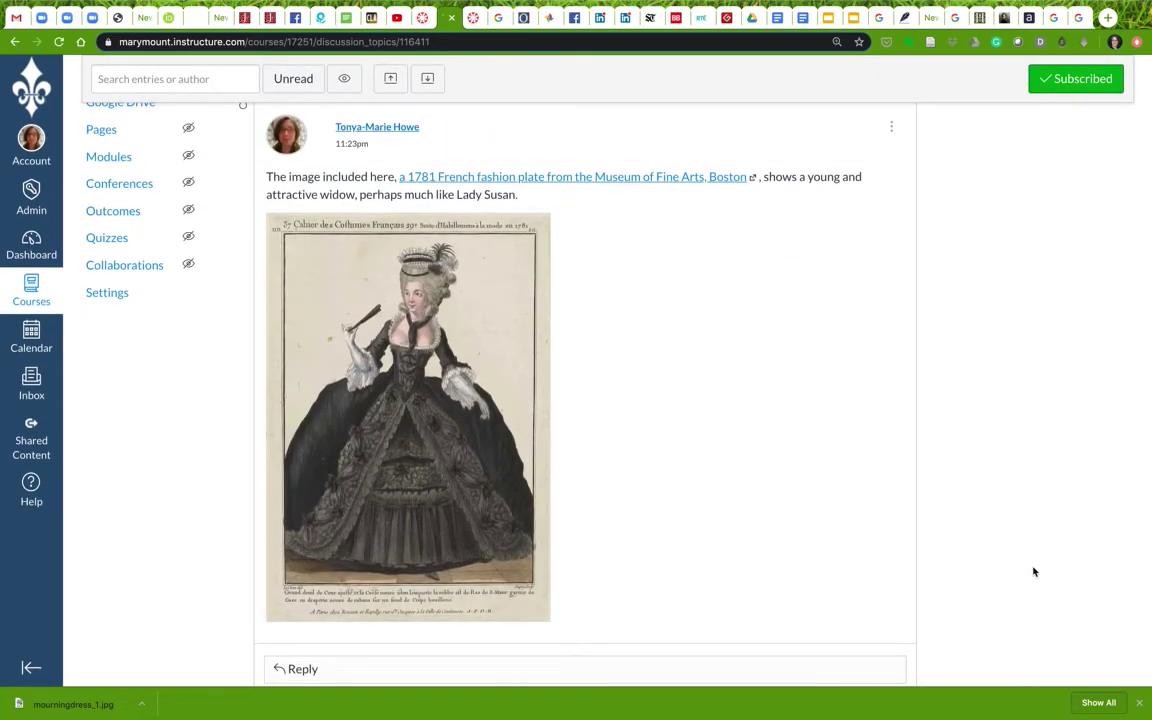